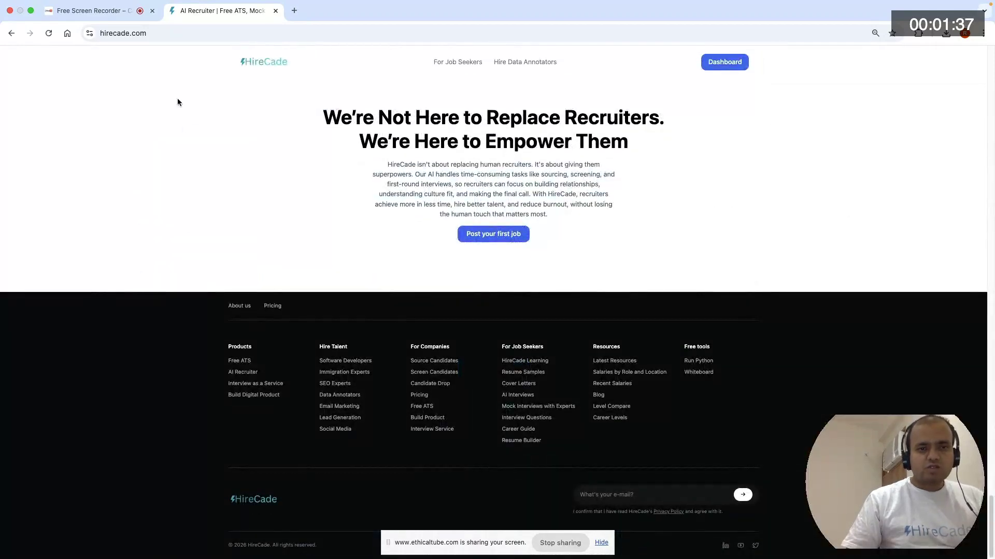
- Open HireCade's free Resume Builder, start building a resume, and expand its Contact Information section
left_click(521, 441)
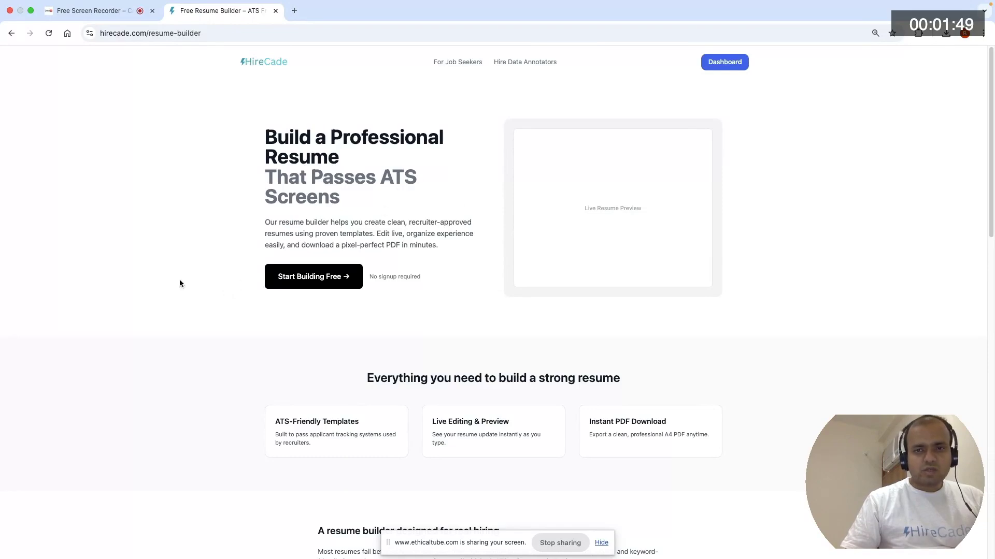
left_click(316, 282)
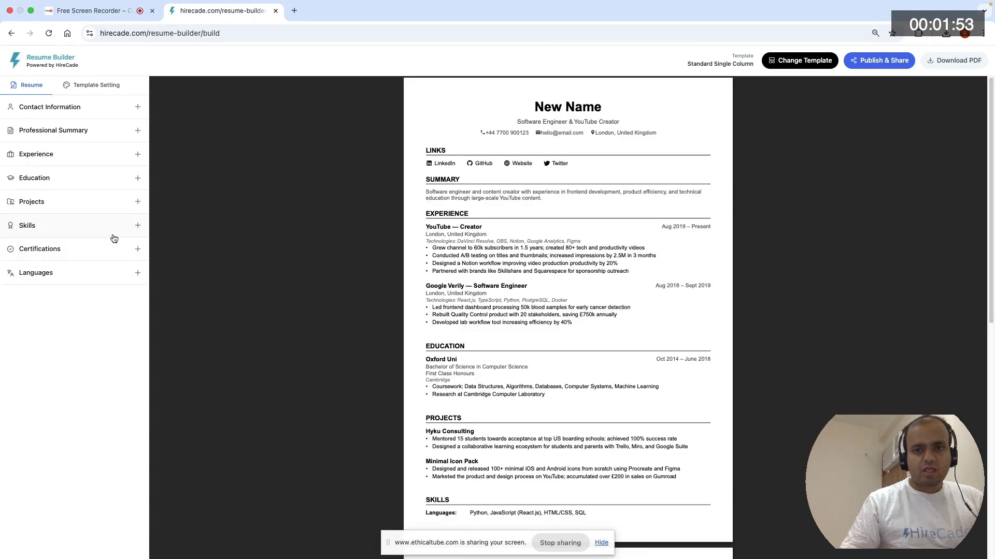
left_click(76, 107)
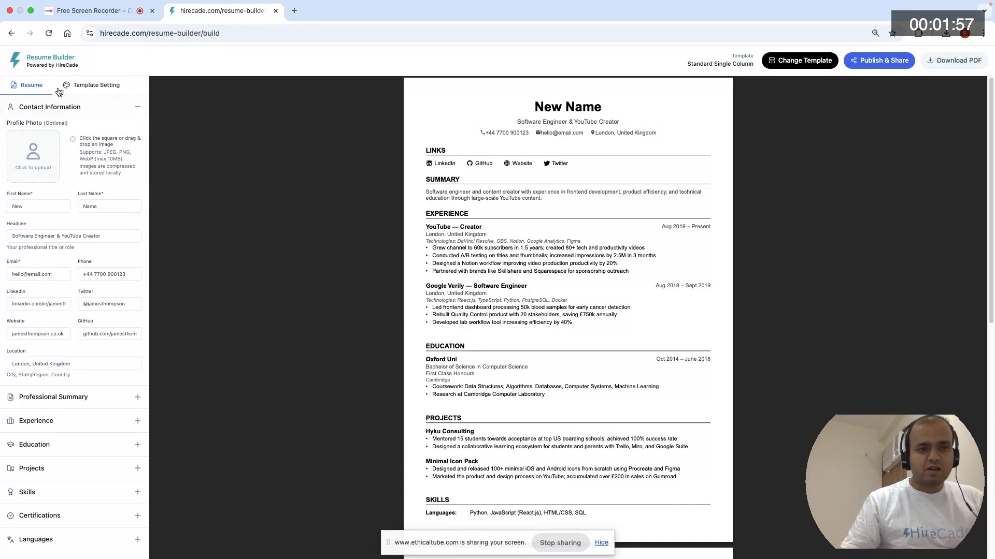
- Browse the resume templates and choose Standard Single Column
left_click(103, 89)
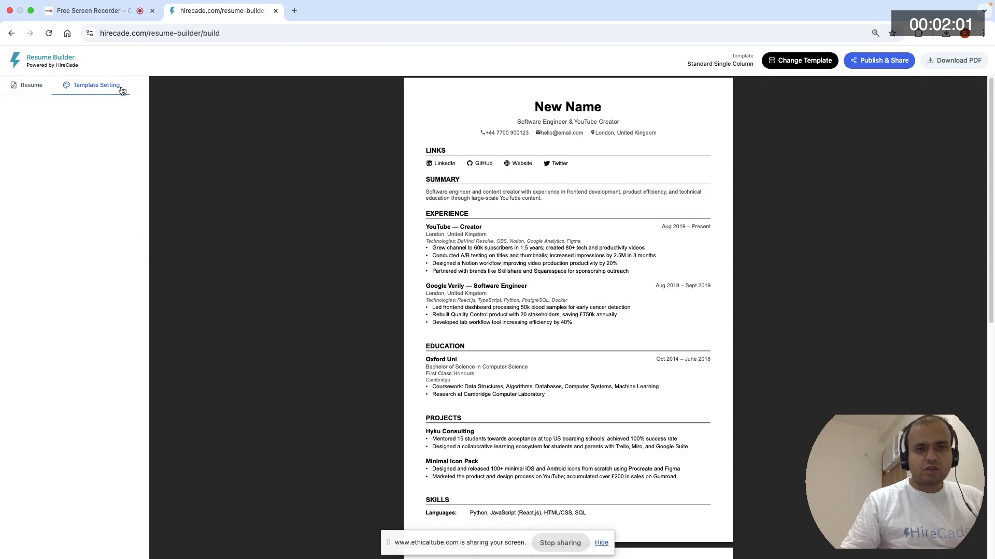
left_click(801, 62)
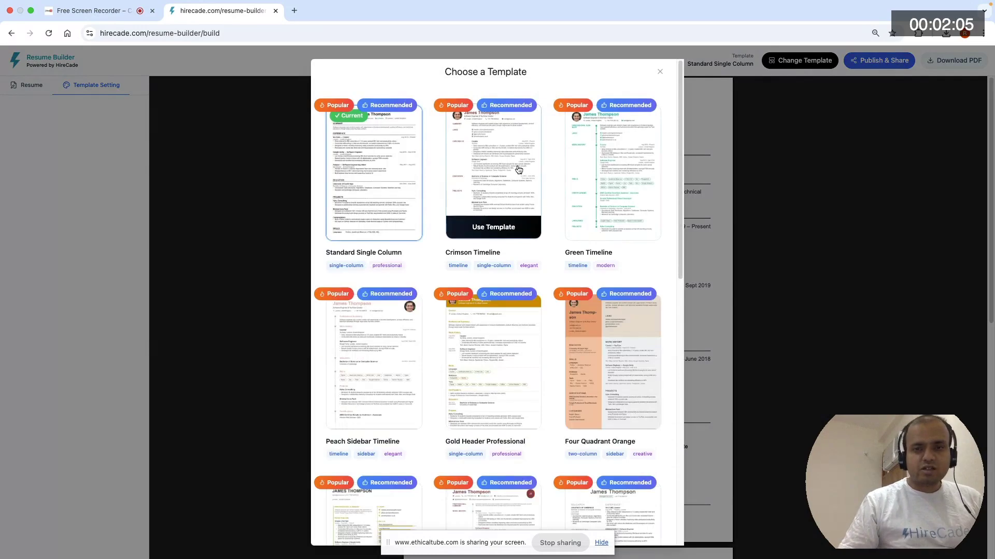
scroll(518, 171, "down", 3)
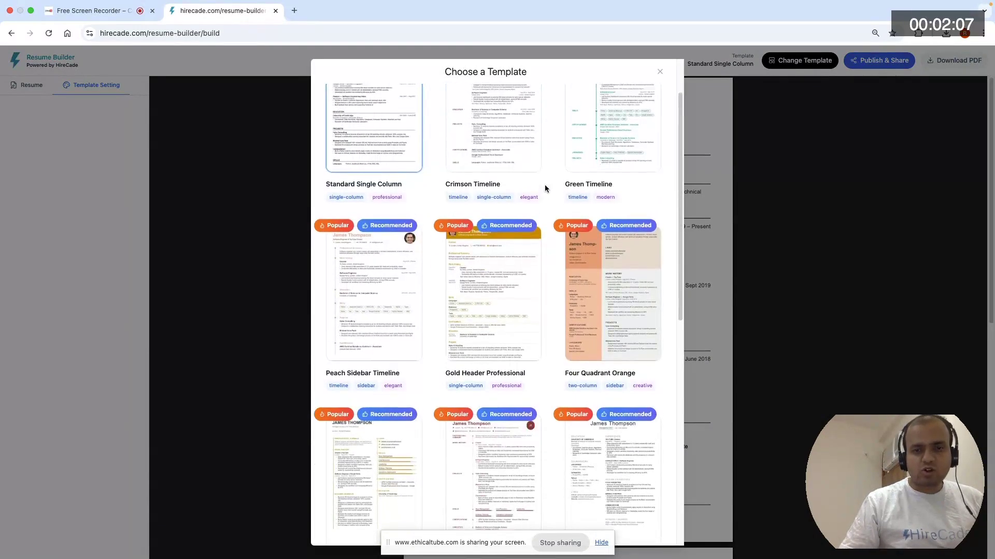
scroll(547, 187, "up", 3)
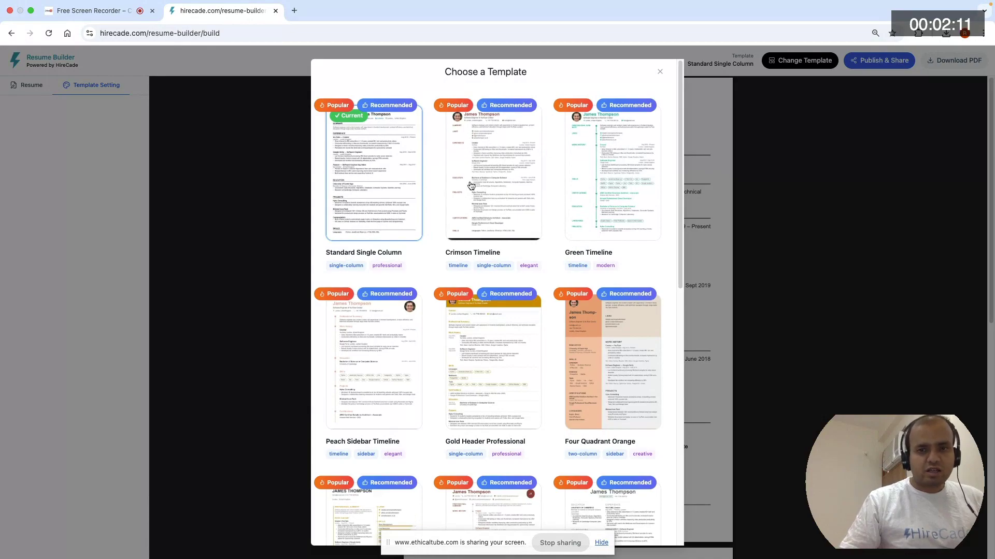
scroll(424, 191, "down", 20)
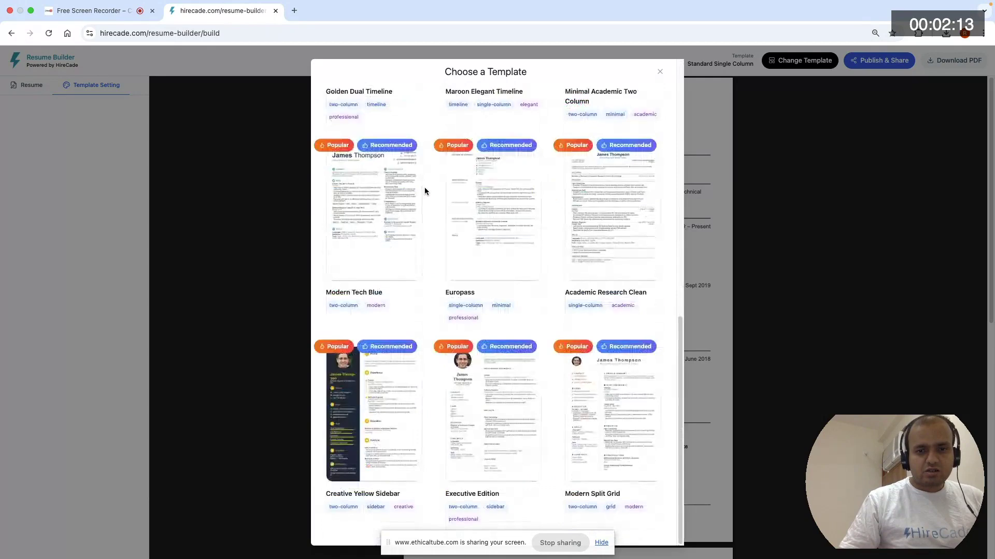
scroll(559, 208, "up", 15)
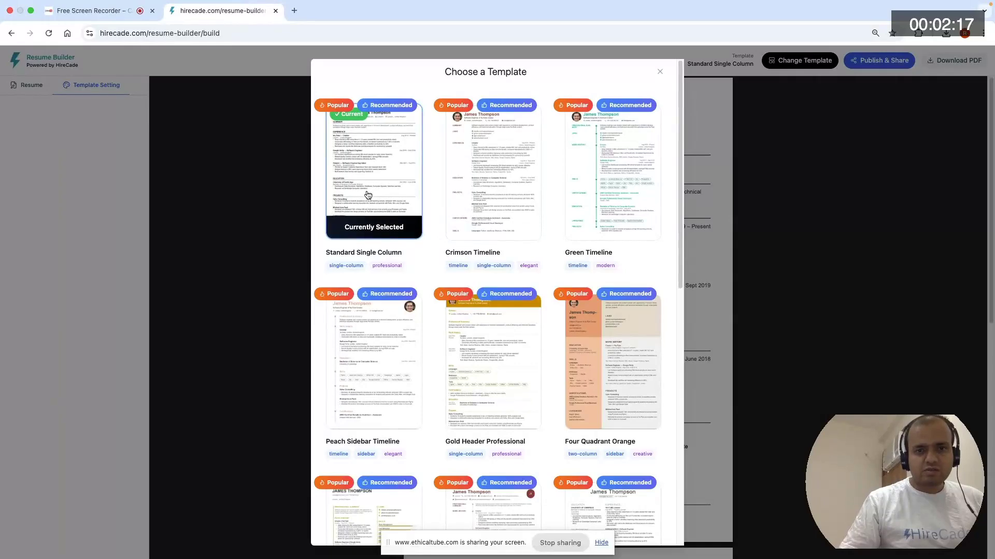
left_click(389, 173)
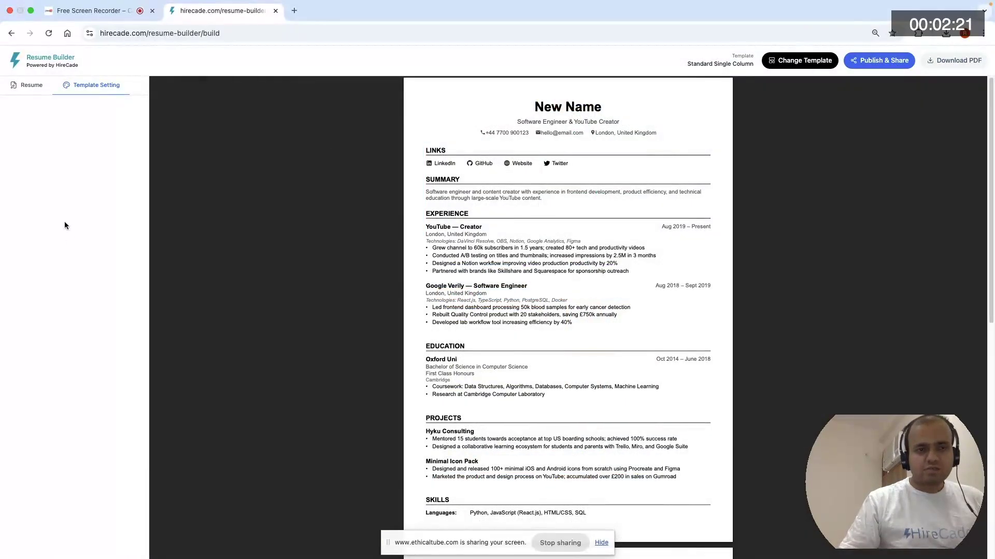
- In the contact information, set the first name to HireCade and the last name to Demo, and save the resume
left_click(30, 89)
left_click(63, 107)
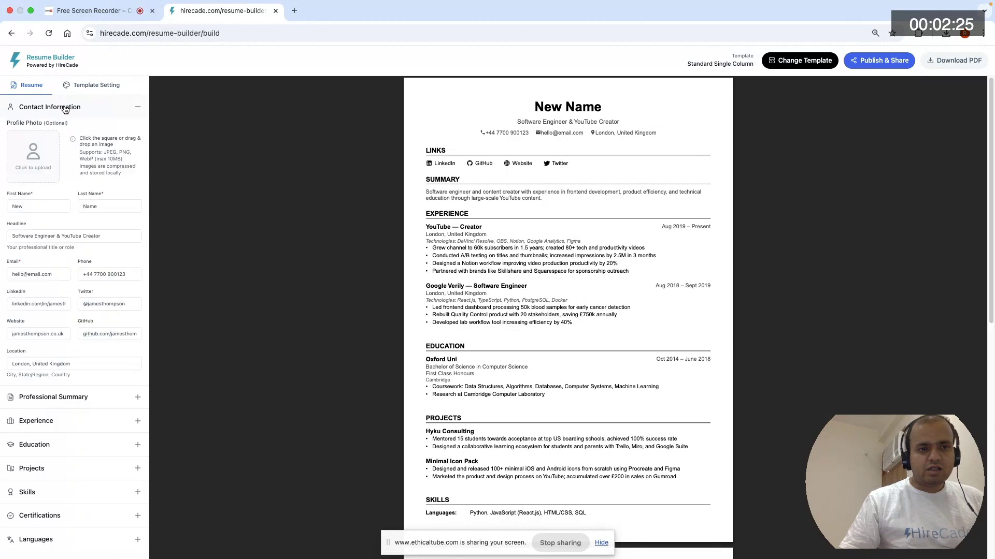
double_click(17, 206)
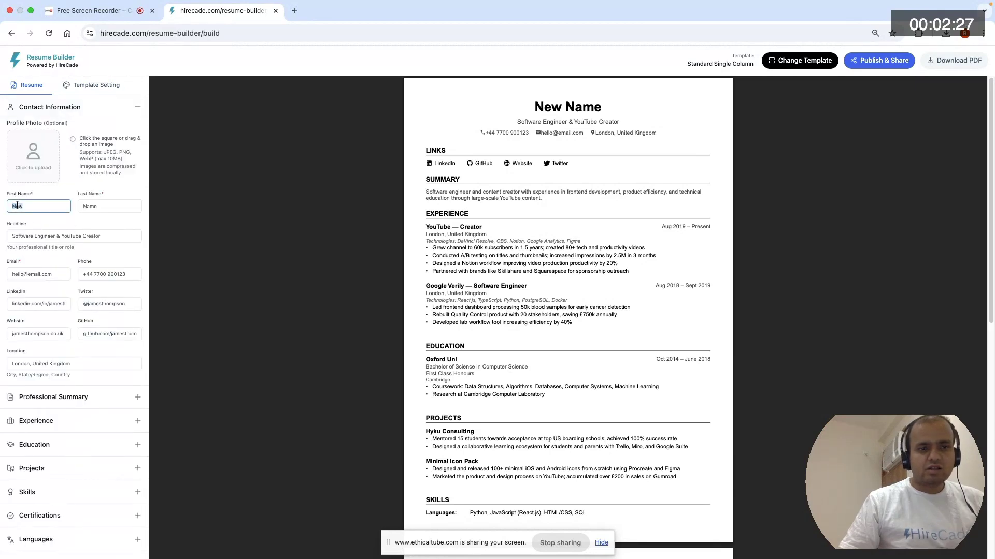
type("H")
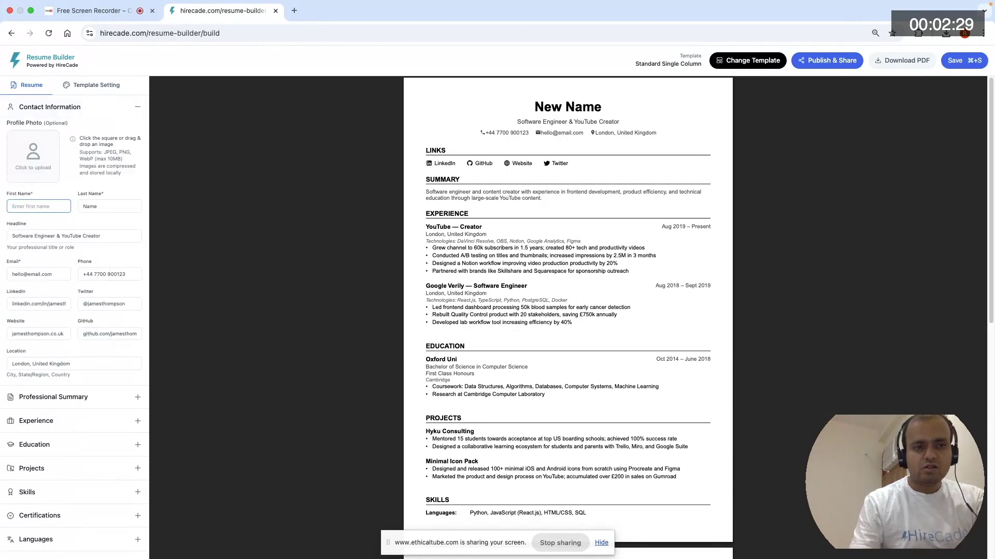
type("ire")
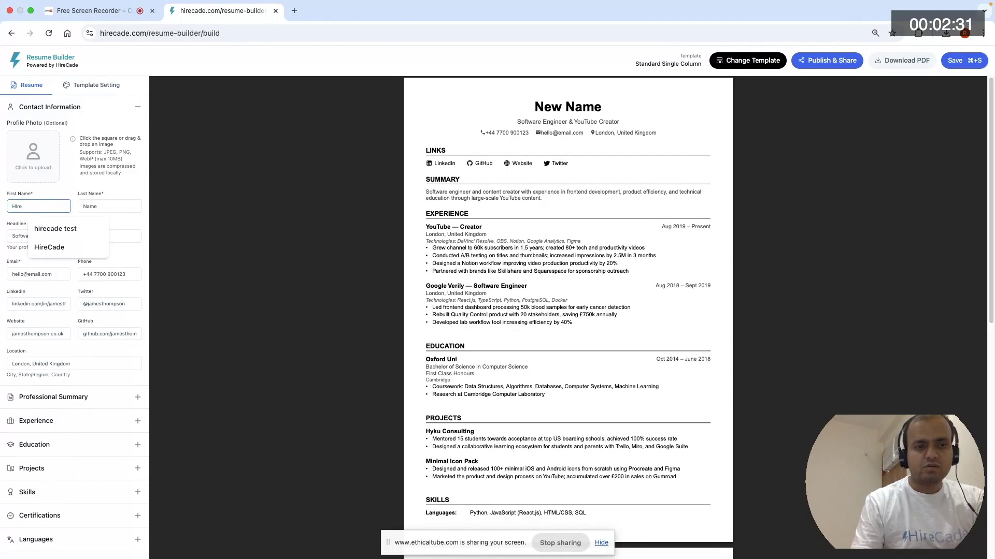
type("Cade")
key("Tab")
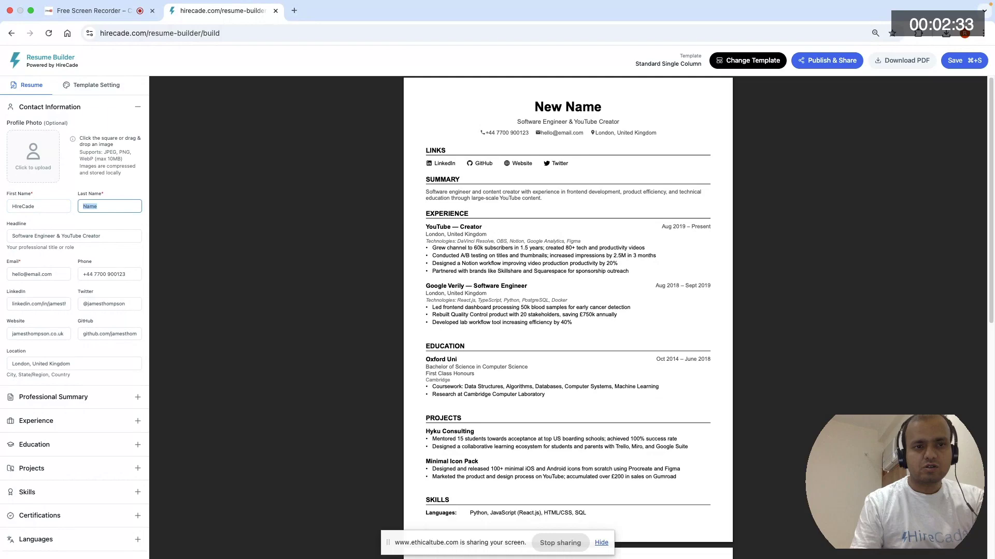
type("Demo")
key("BackSpace")
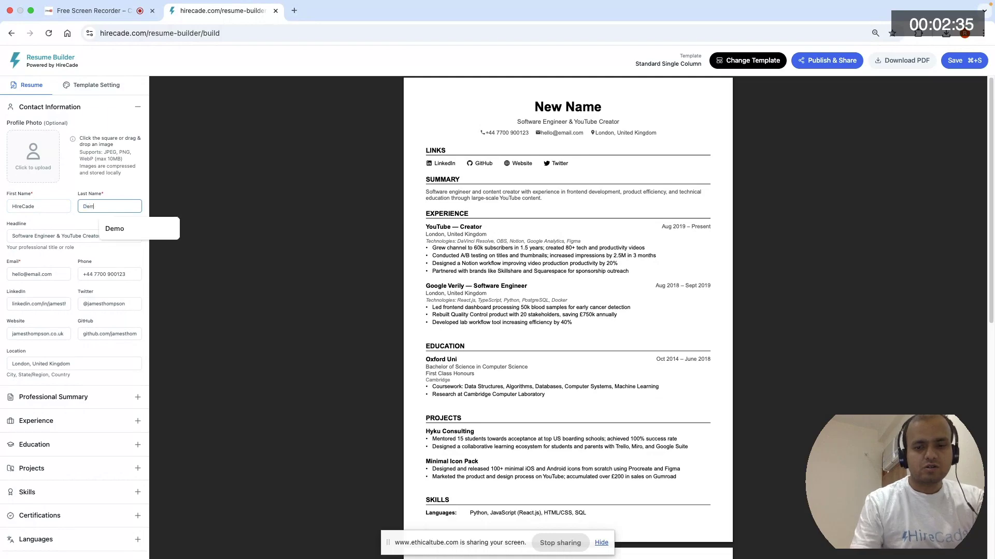
type("mo")
key("BackSpace")
key("BackSpace")
type("o")
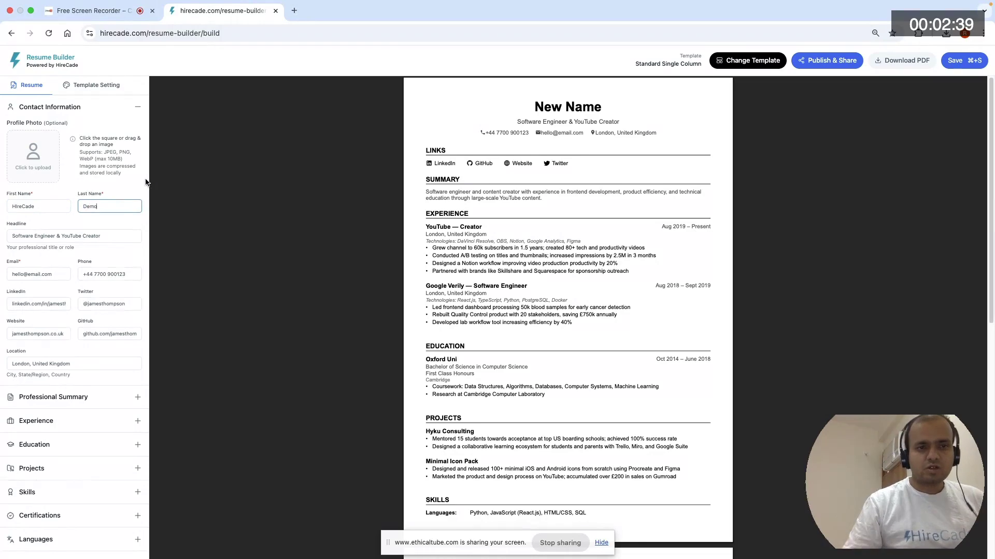
left_click(108, 191)
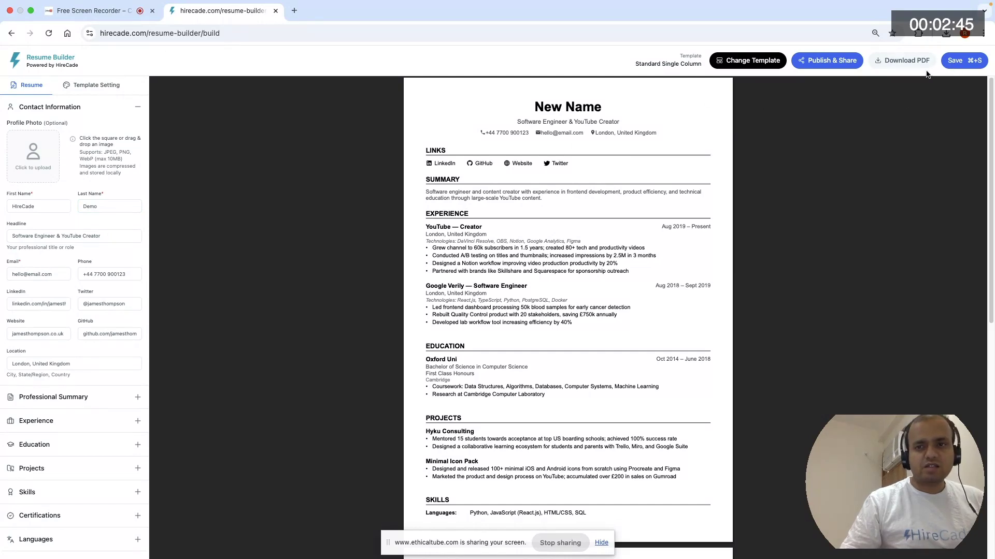
left_click(958, 64)
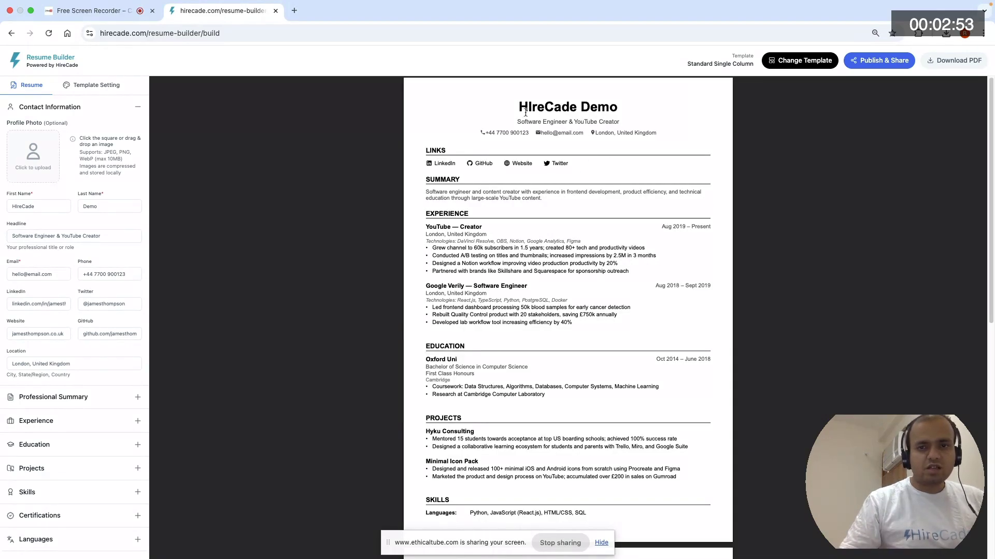
- Review the phone, LinkedIn, Twitter, website, GitHub and email fields in the contact information
double_click(116, 274)
left_click(62, 306)
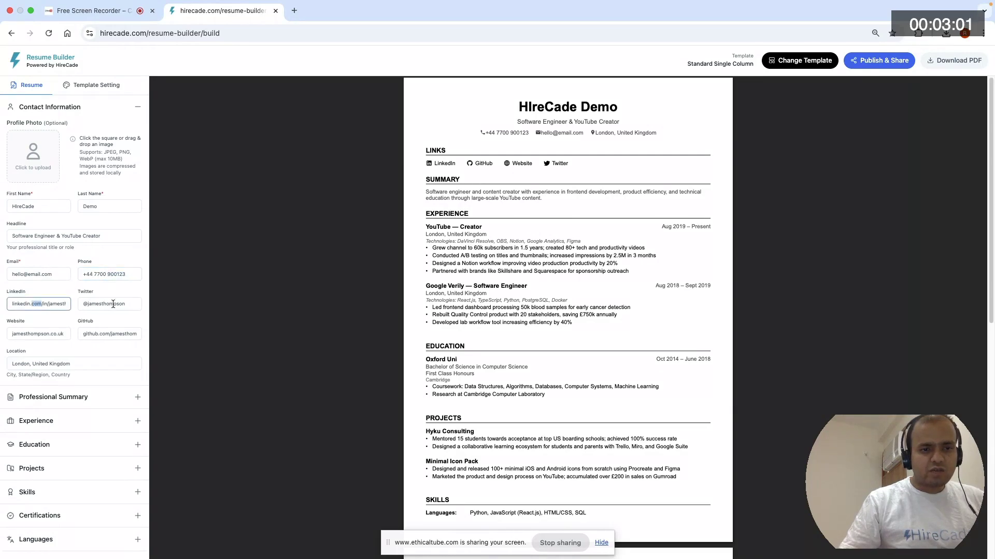
double_click(114, 304)
double_click(42, 334)
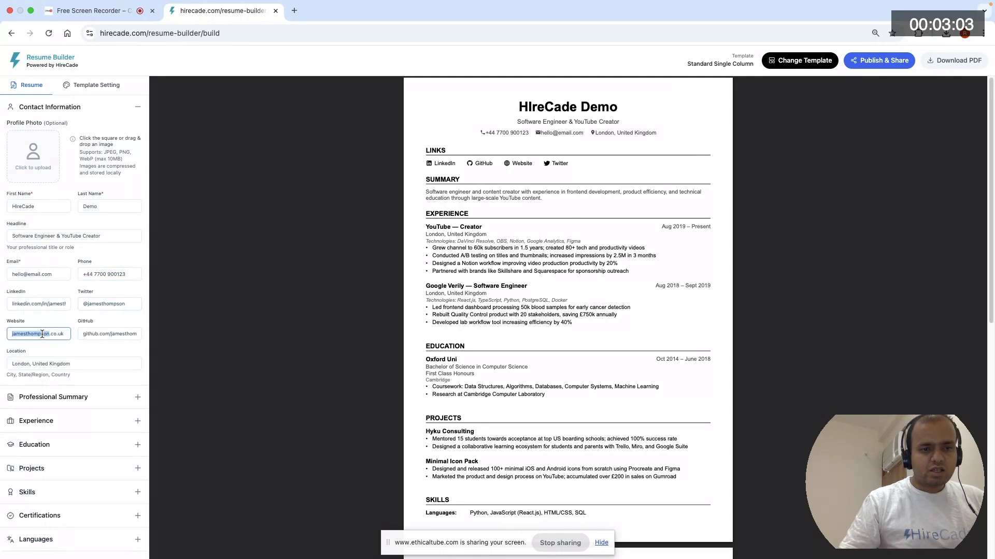
left_click(110, 335)
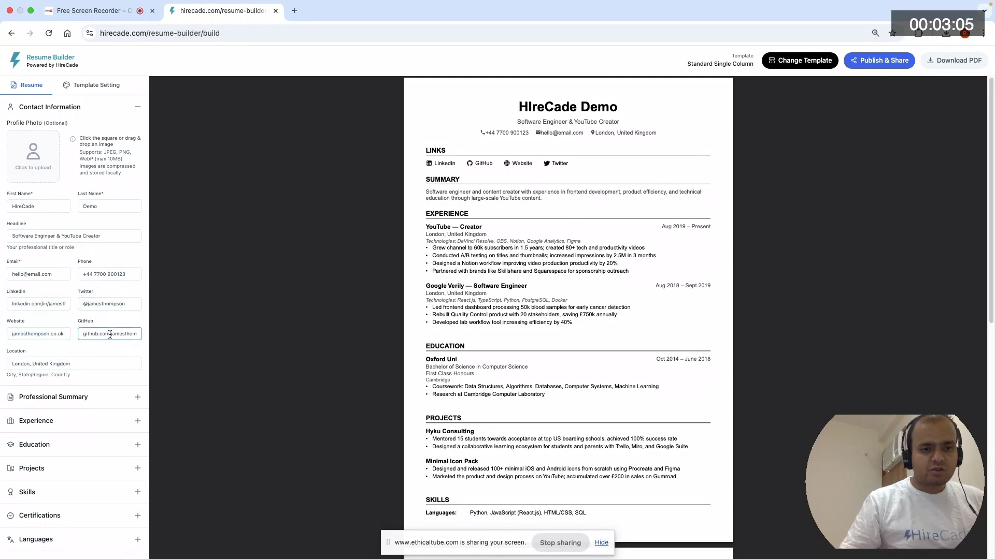
double_click(21, 274)
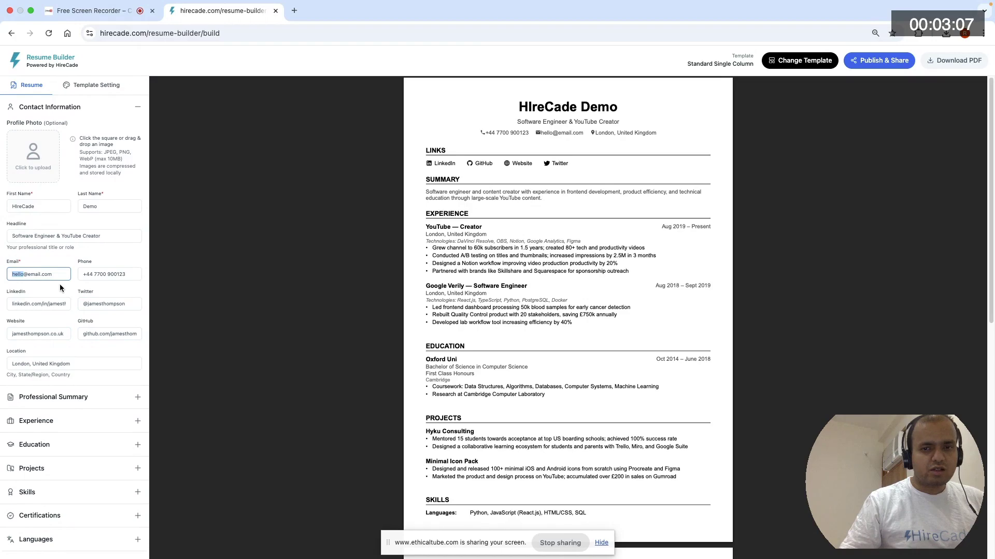
- Expand the Professional Summary and Experience sections and examine the summary text and the fields of each job entry
left_click(78, 396)
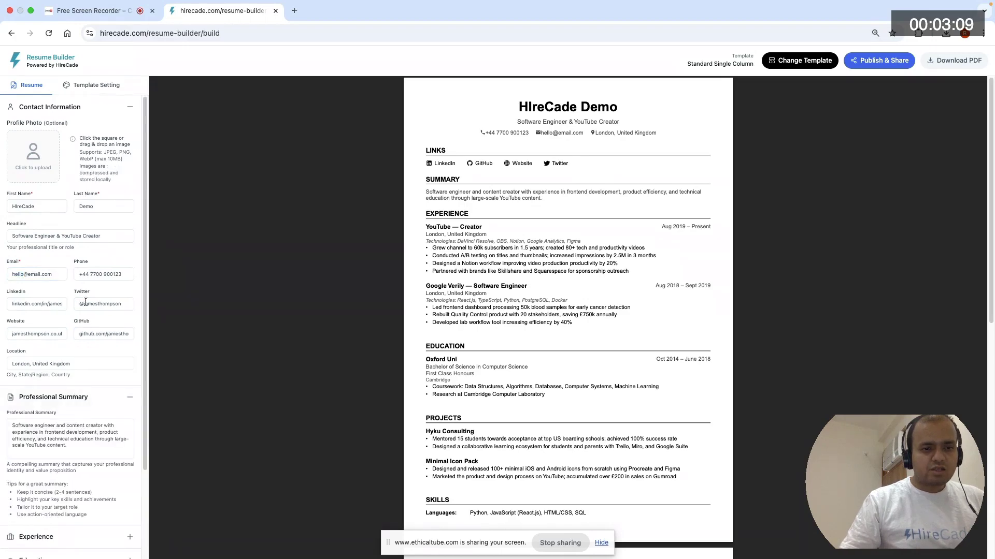
scroll(85, 302, "down", 2)
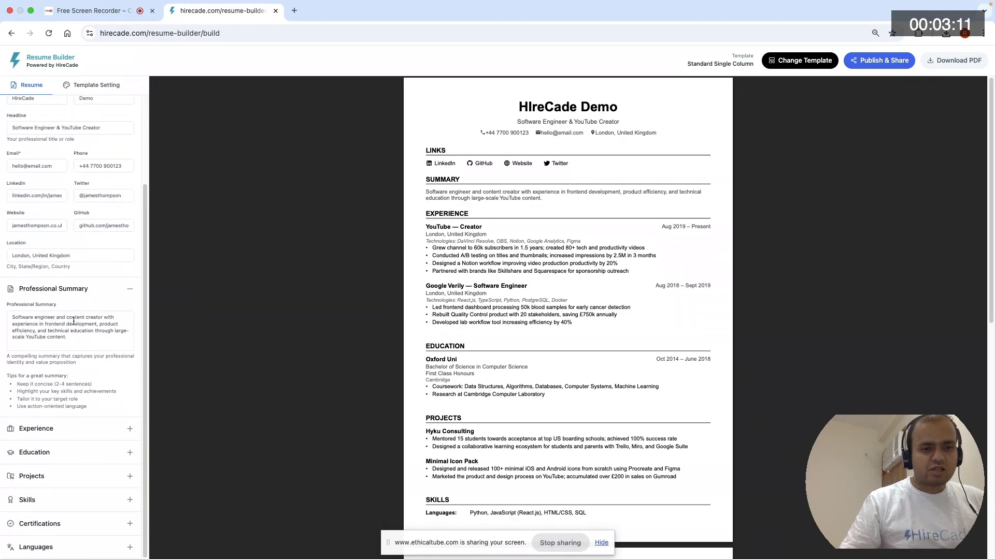
left_click(89, 434)
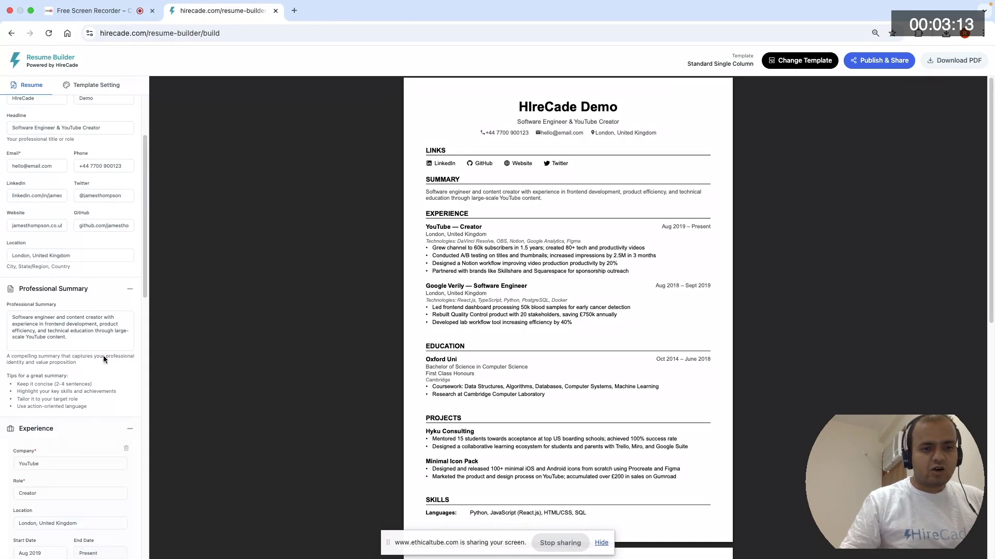
scroll(106, 337, "down", 7)
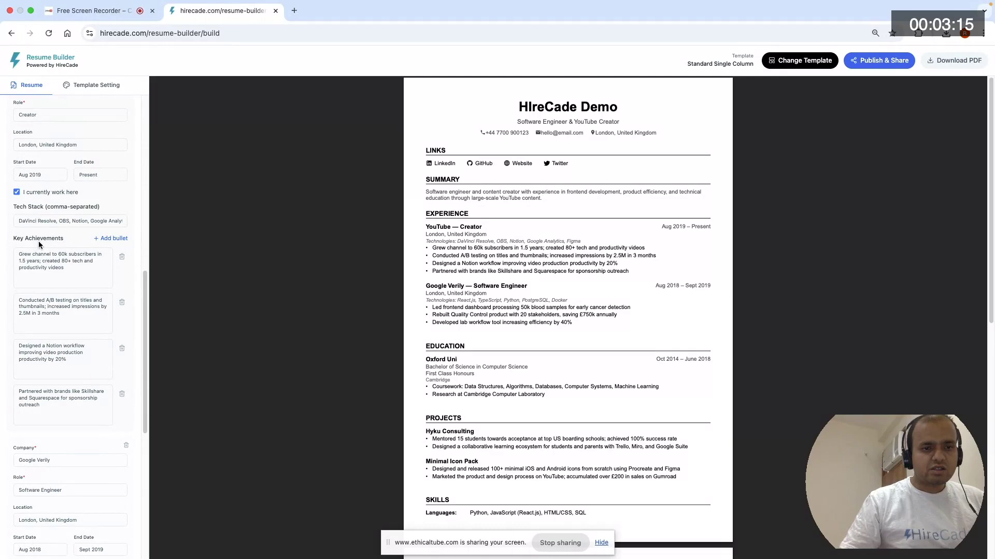
scroll(45, 236, "up", 2)
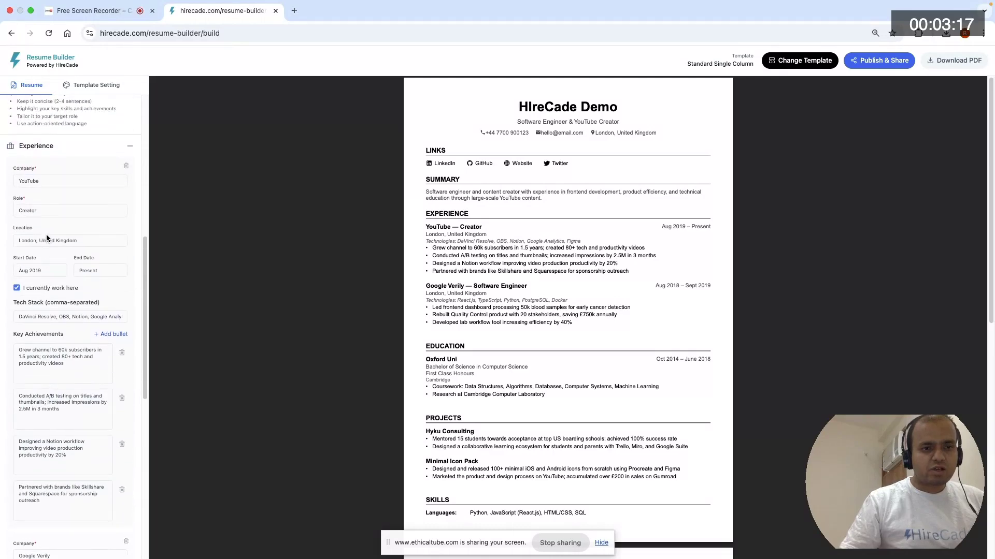
scroll(46, 238, "up", 1)
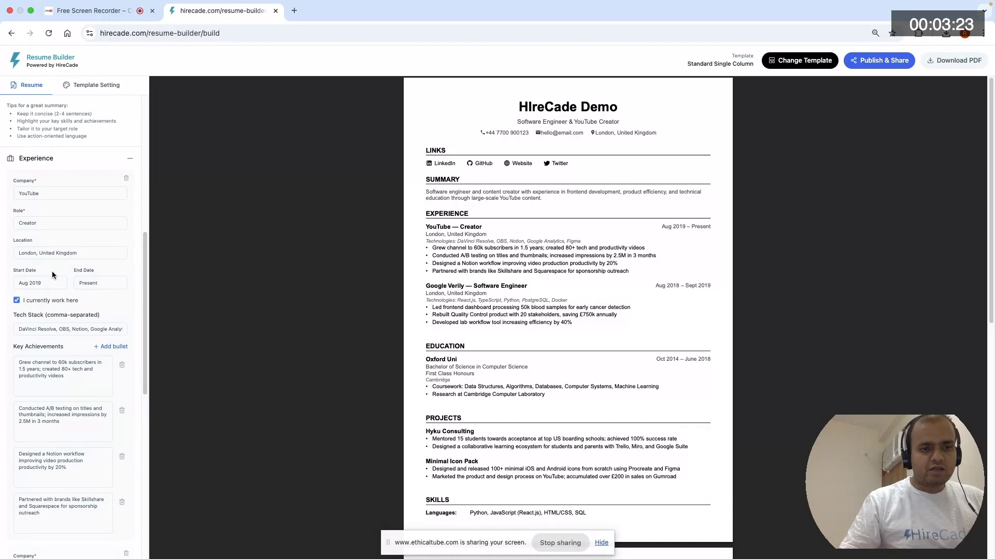
scroll(52, 274, "down", 3)
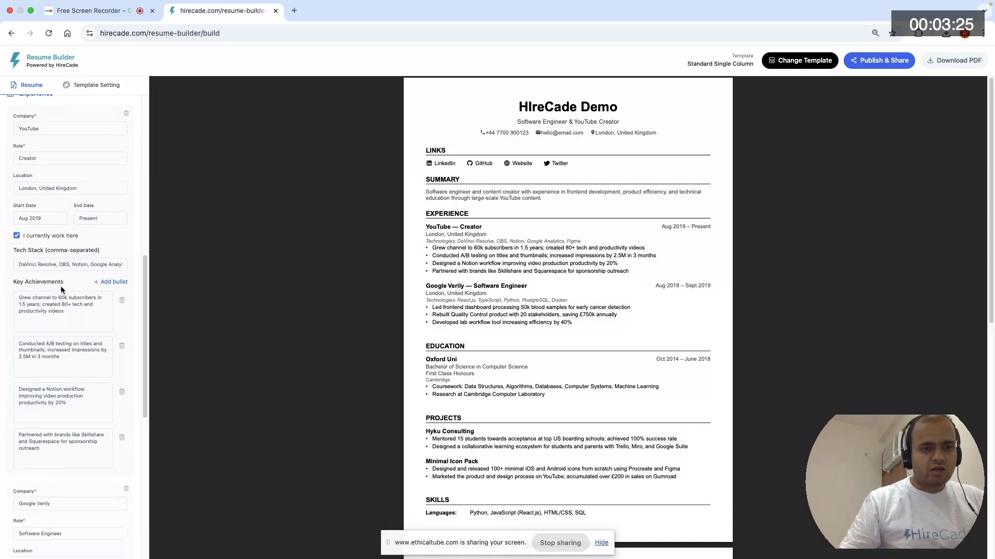
scroll(66, 284, "down", 6)
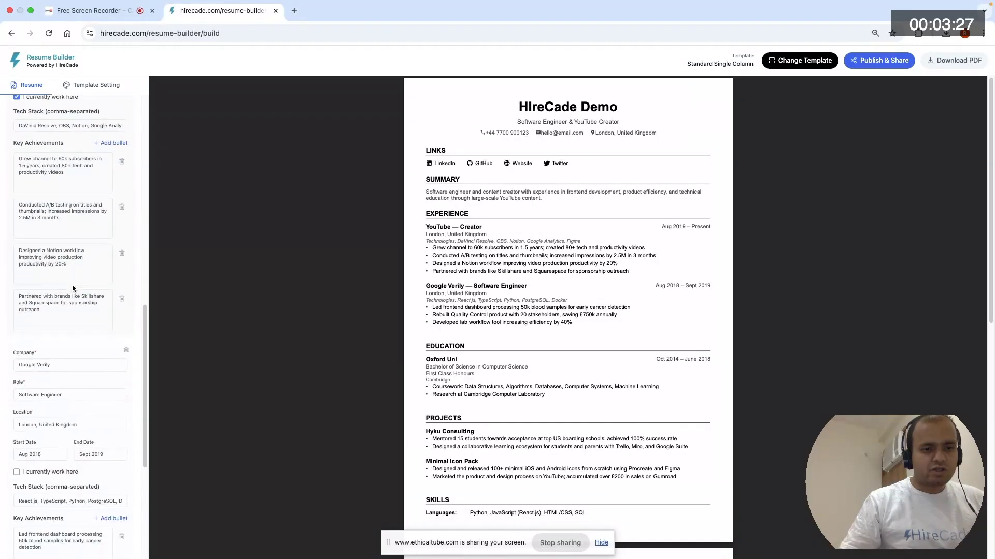
scroll(72, 288, "down", 5)
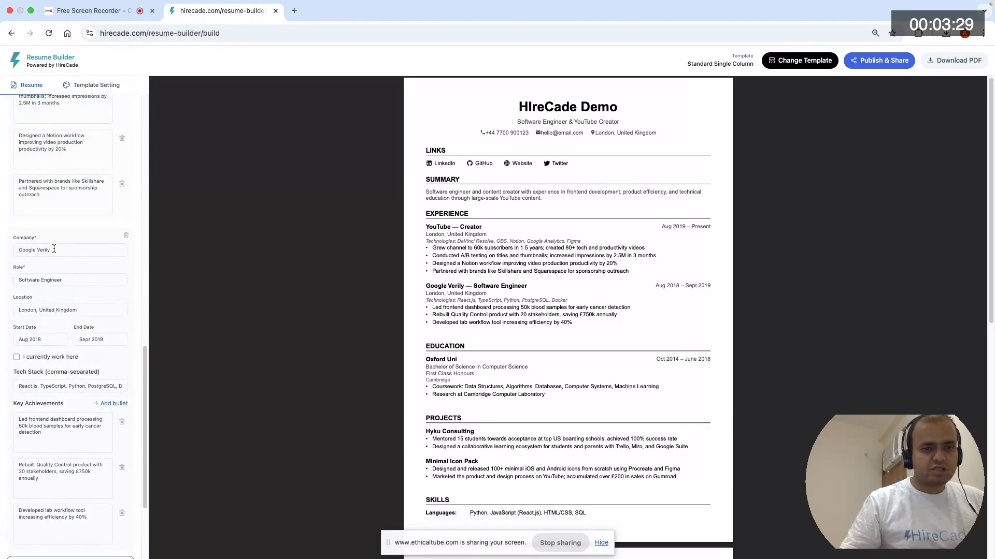
scroll(77, 270, "down", 4)
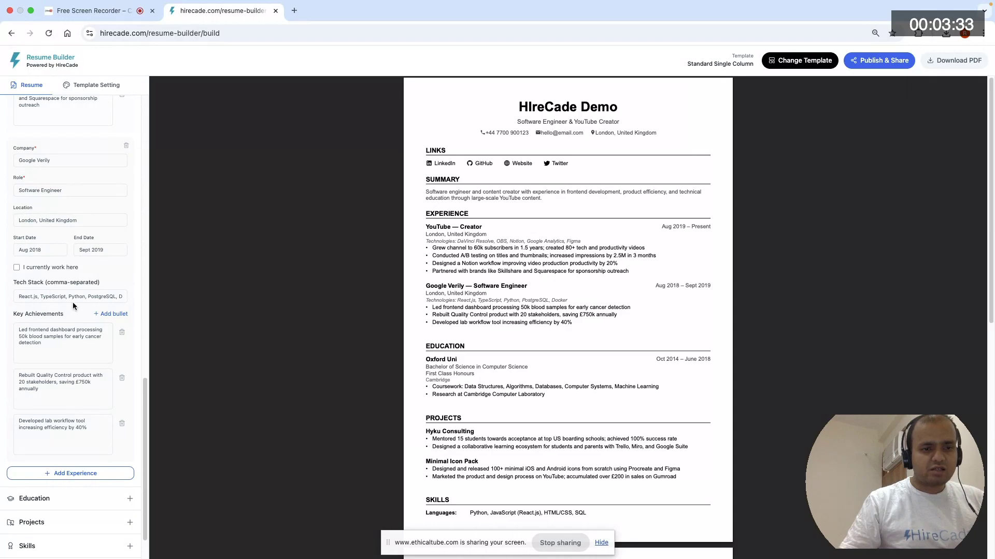
scroll(73, 302, "down", 2)
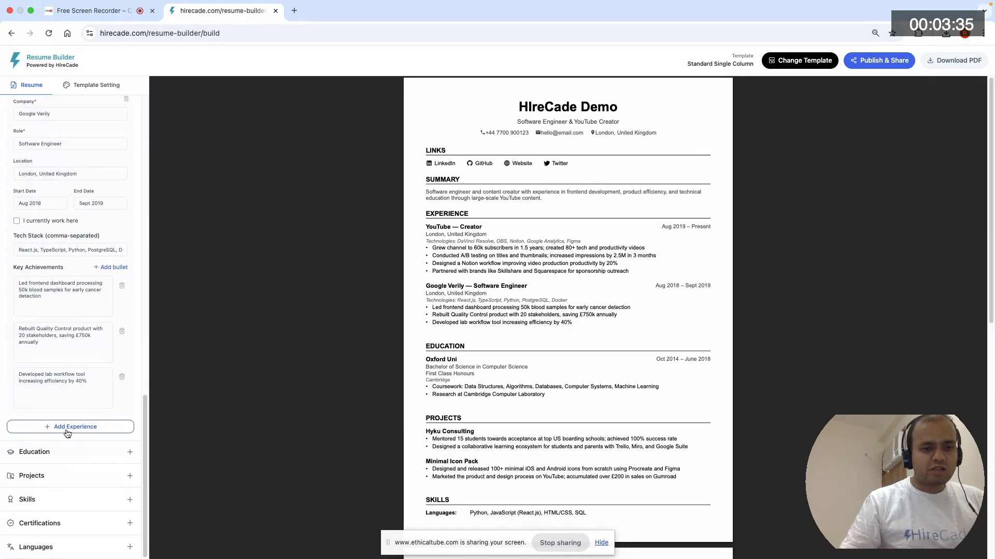
- Add a new blank job entry to the Experience section, below the Google Verily entry
left_click(68, 433)
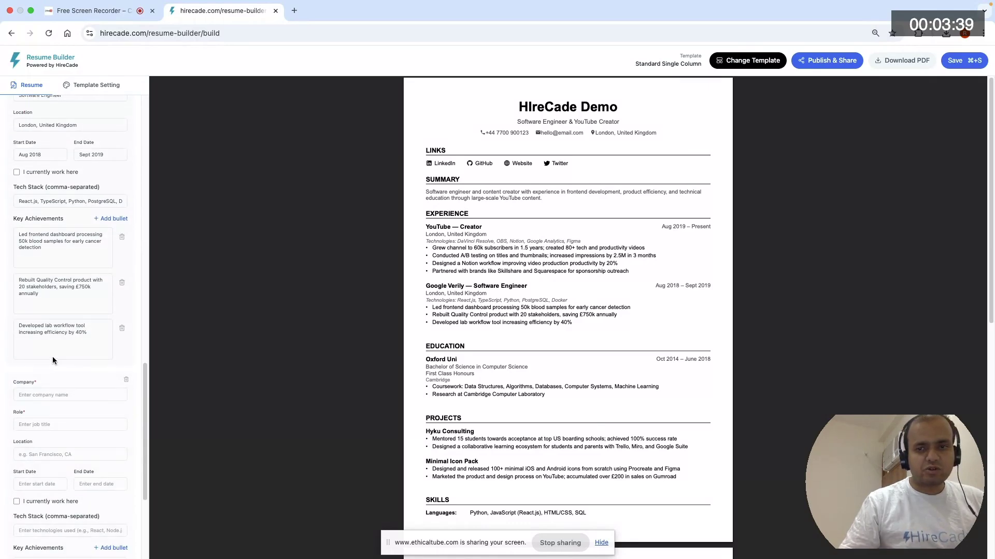
double_click(676, 285)
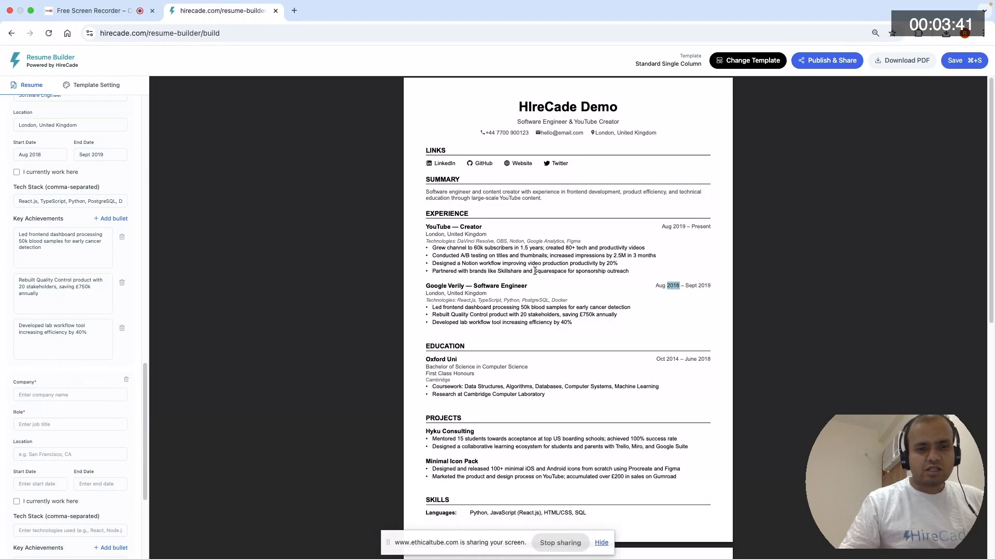
- Enter Software Enginner in the company field of the new blank job entry
scroll(79, 350, "down", 2)
left_click(78, 341)
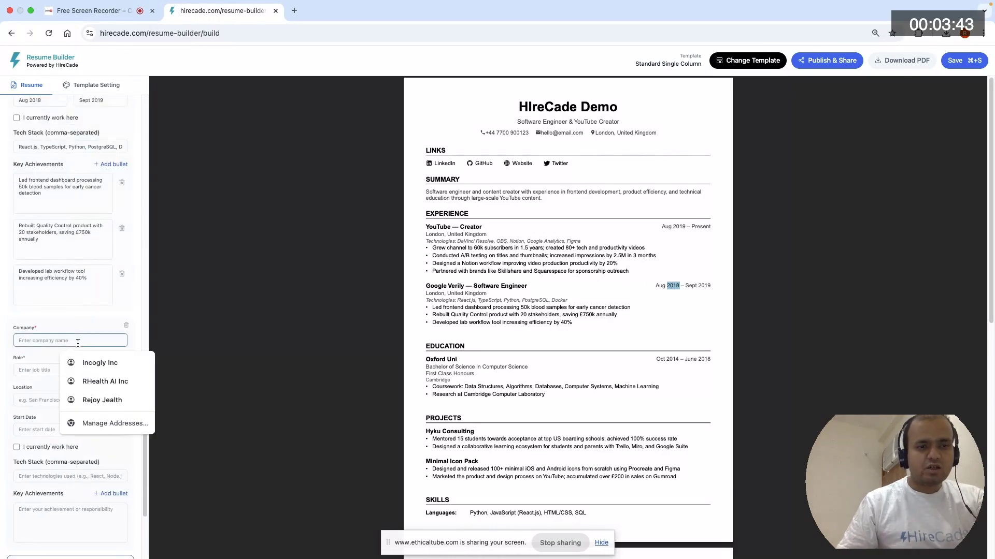
type("E")
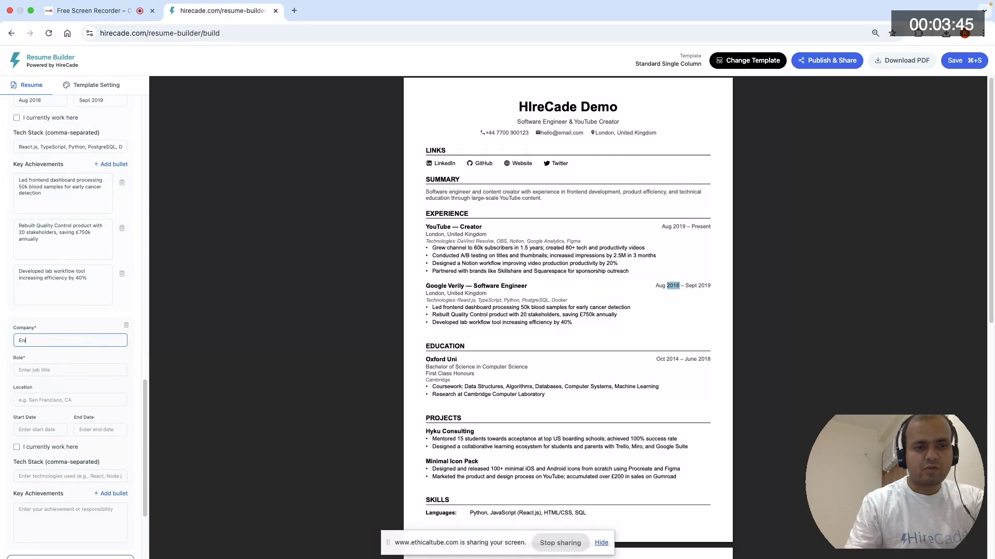
key("BackSpace")
type("Sof")
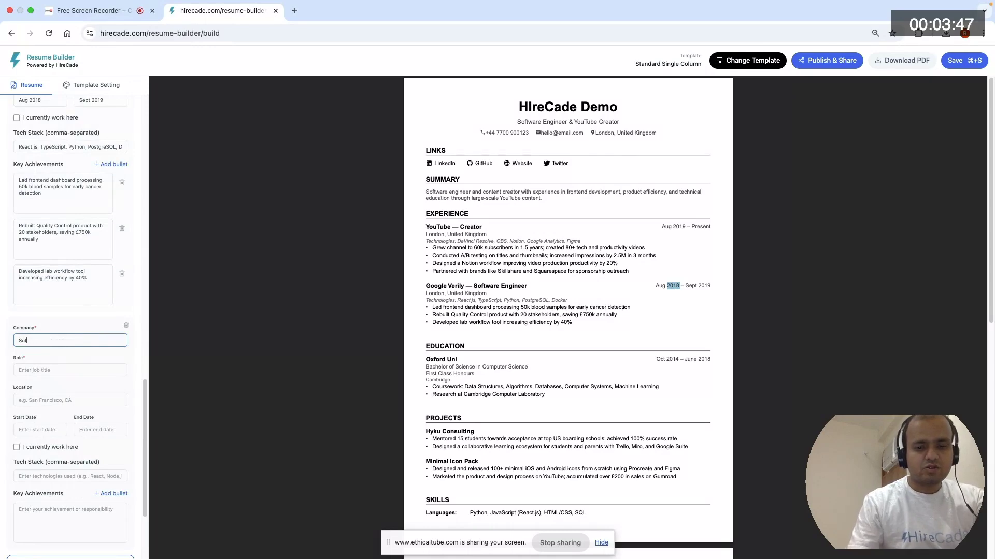
type("tware Enginner")
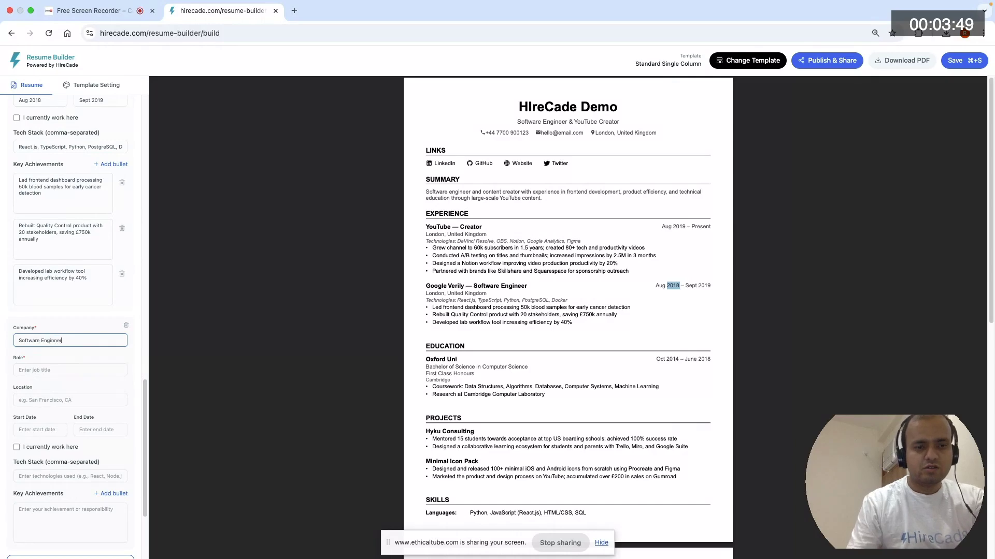
key("Tab")
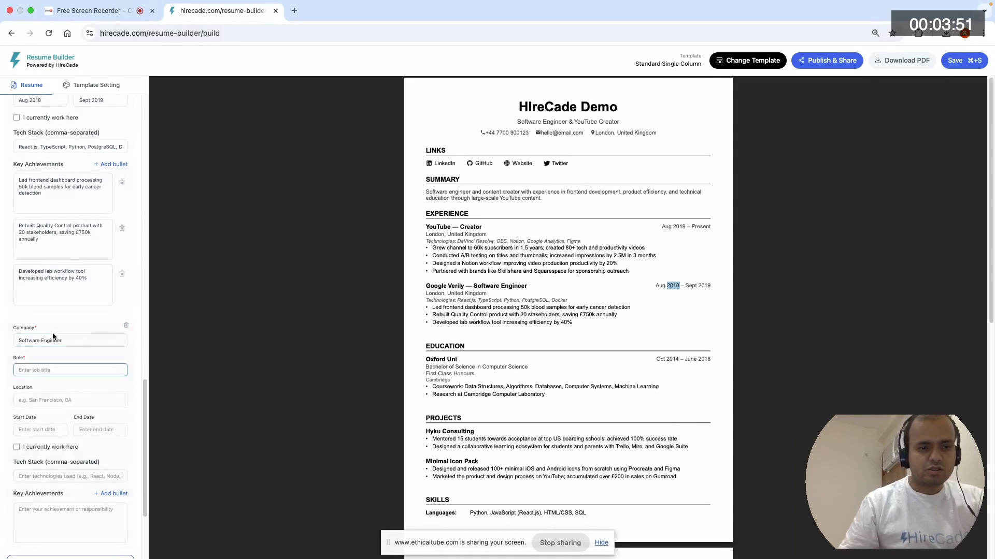
- Move the text Software Enginner from the company field to the role field of the new job entry
triple_click(71, 338)
key("super+c")
key("BackSpace")
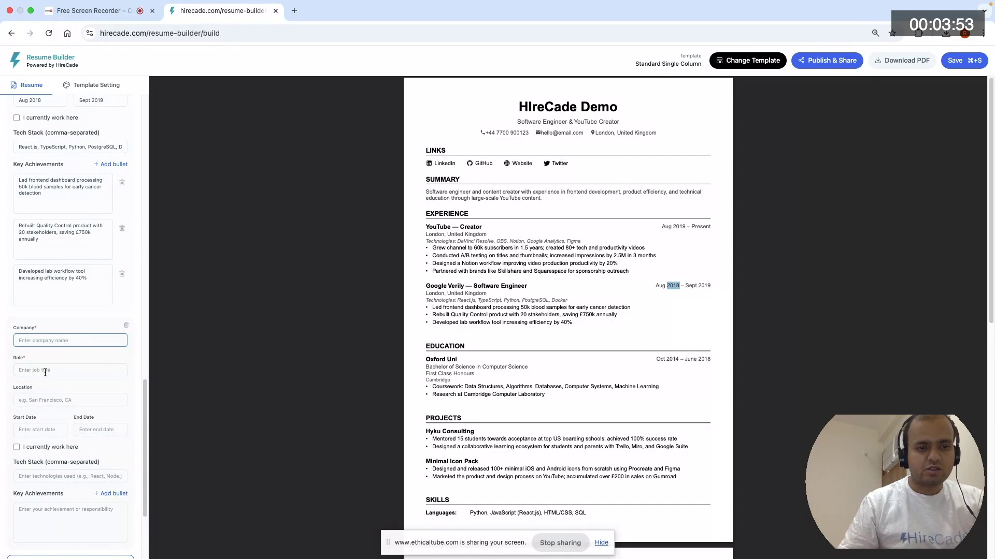
left_click(45, 372)
key("super+v")
- Set the new job entry's company to Facebook and its location to London, UK
left_click(42, 340)
type("gac")
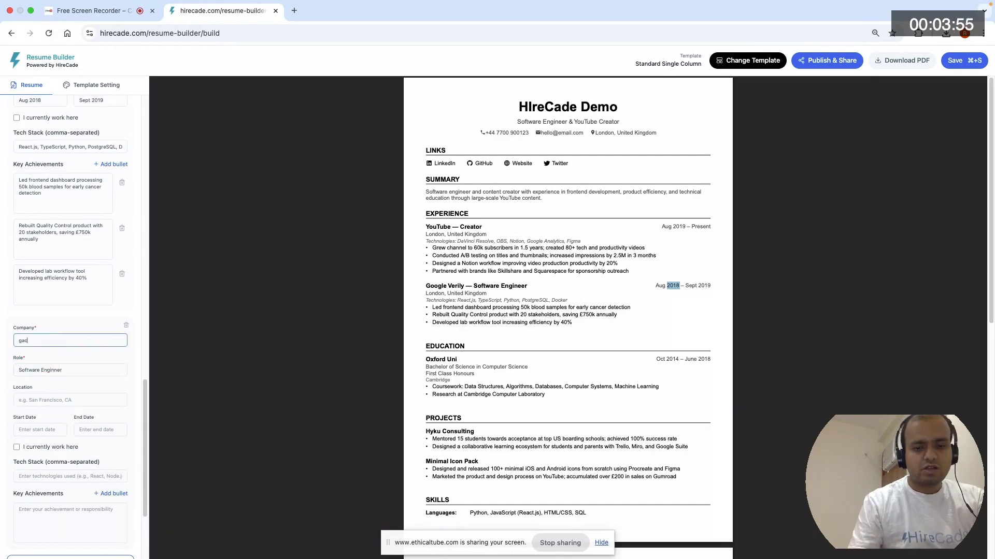
key("BackSpace")
key("BackSpace")
key("BackSpace")
type("Face")
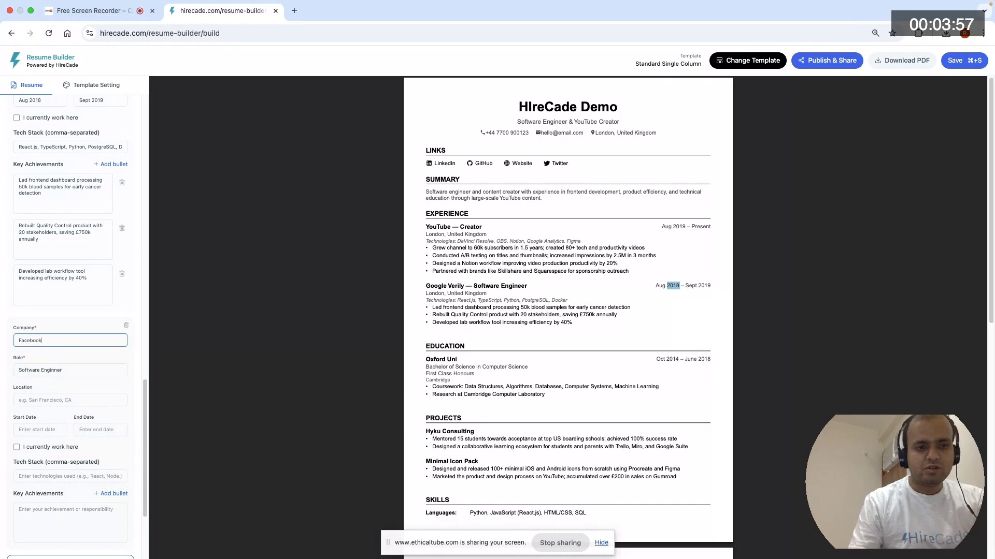
type("book")
left_click(68, 401)
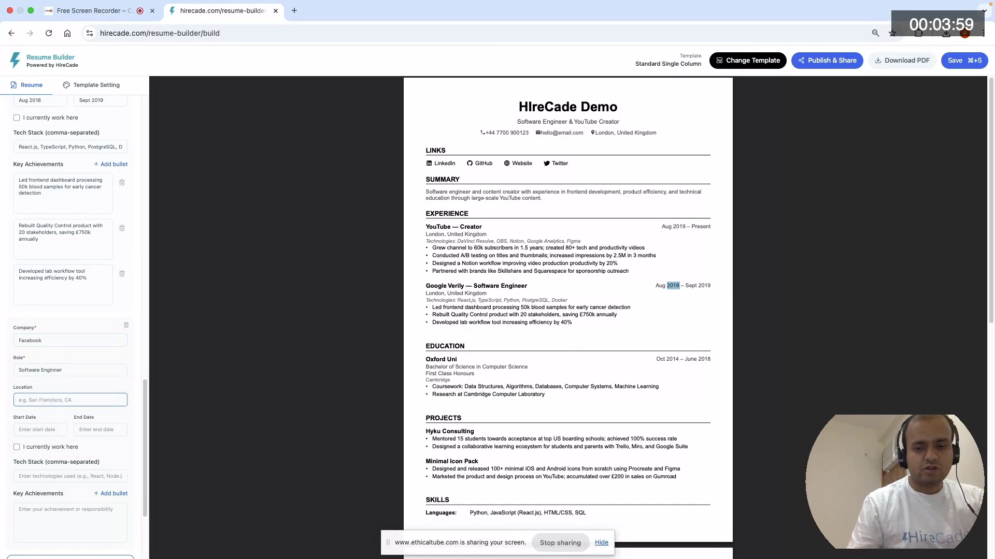
type("London, UK")
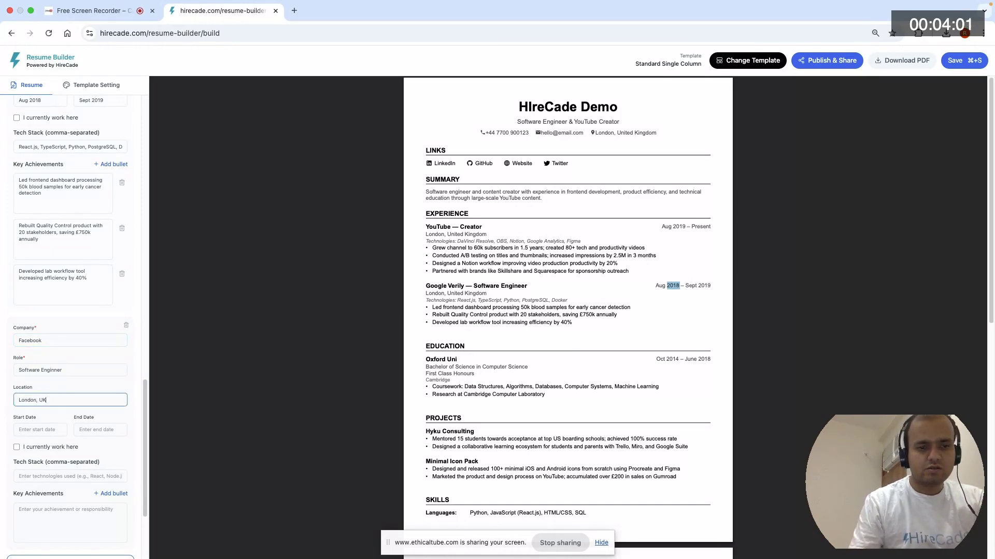
- Set the Facebook job's start date to June 2016 and its end date to June 2018
scroll(33, 414, "down", 1)
left_click(34, 414)
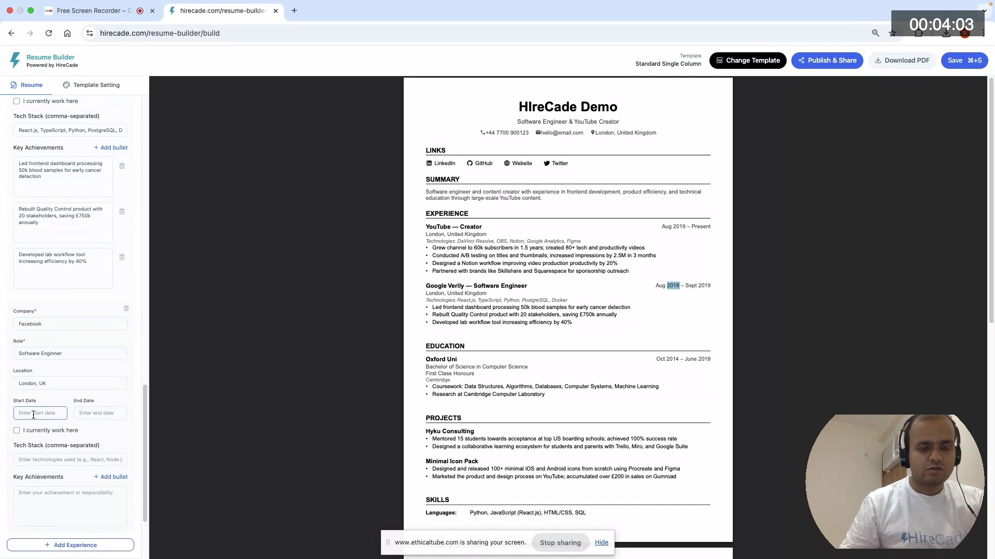
type("Jun")
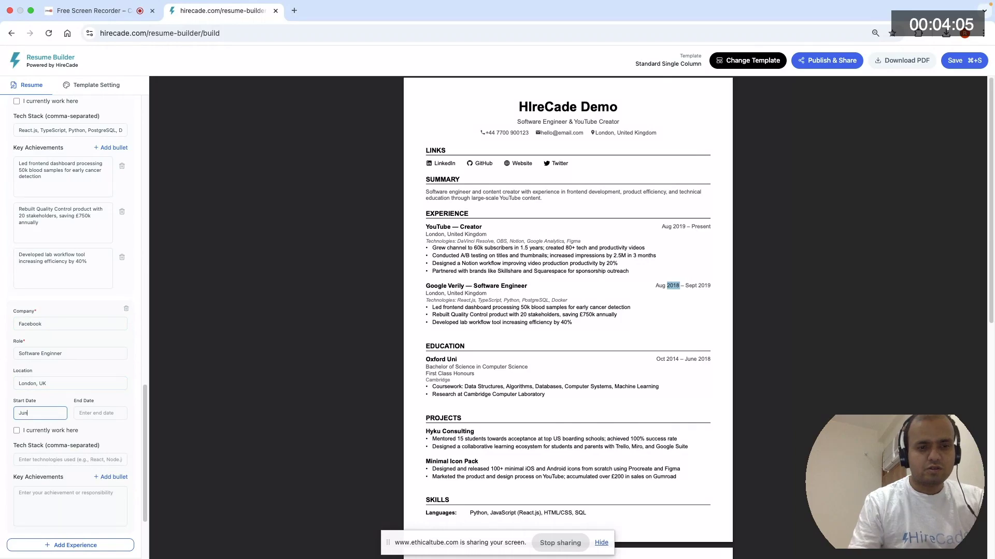
key("BackSpace")
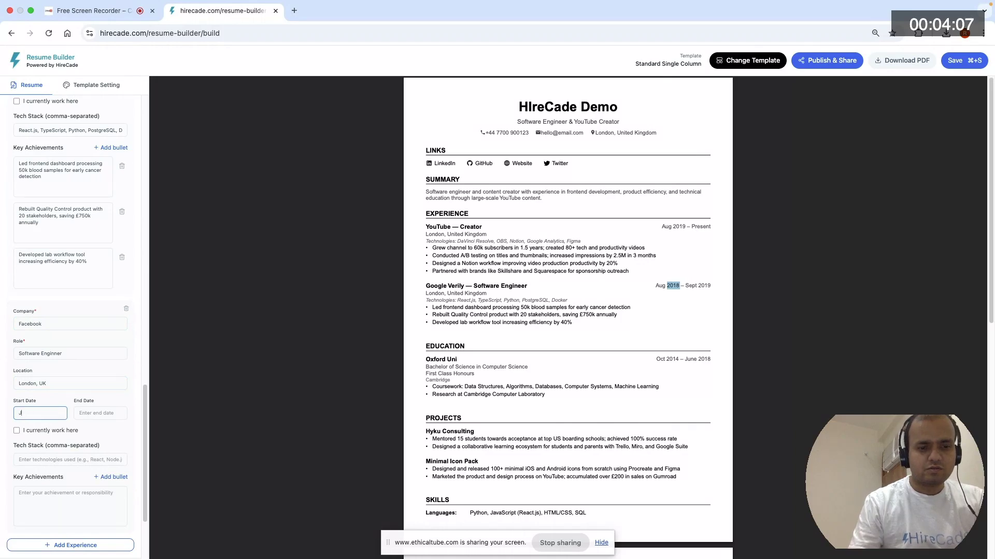
type("une 20")
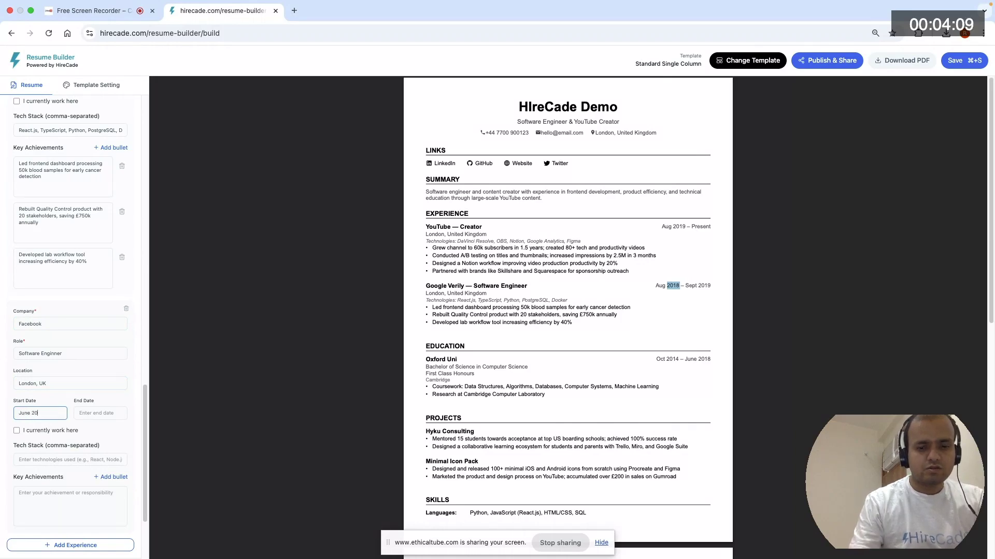
type("16")
key("Tab")
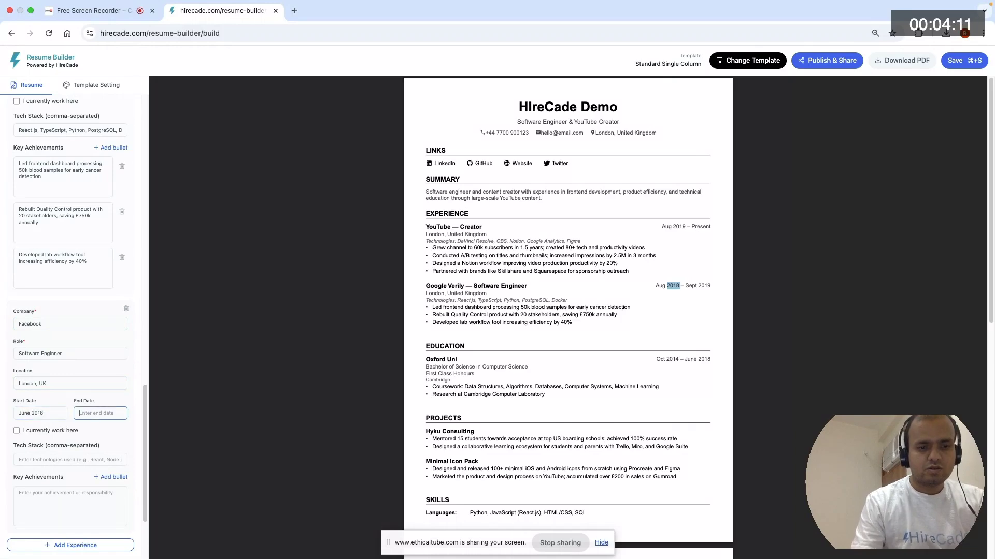
type("June 2")
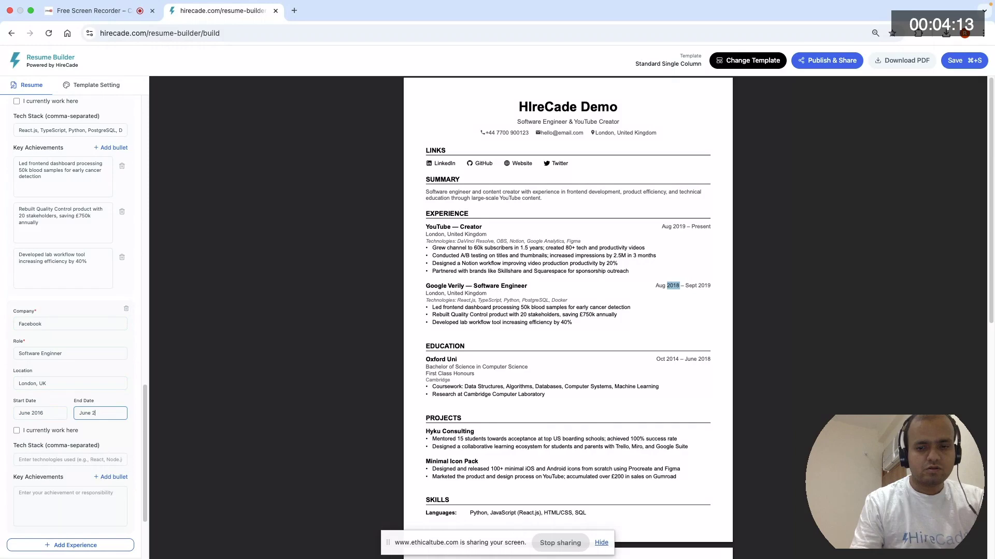
type("018")
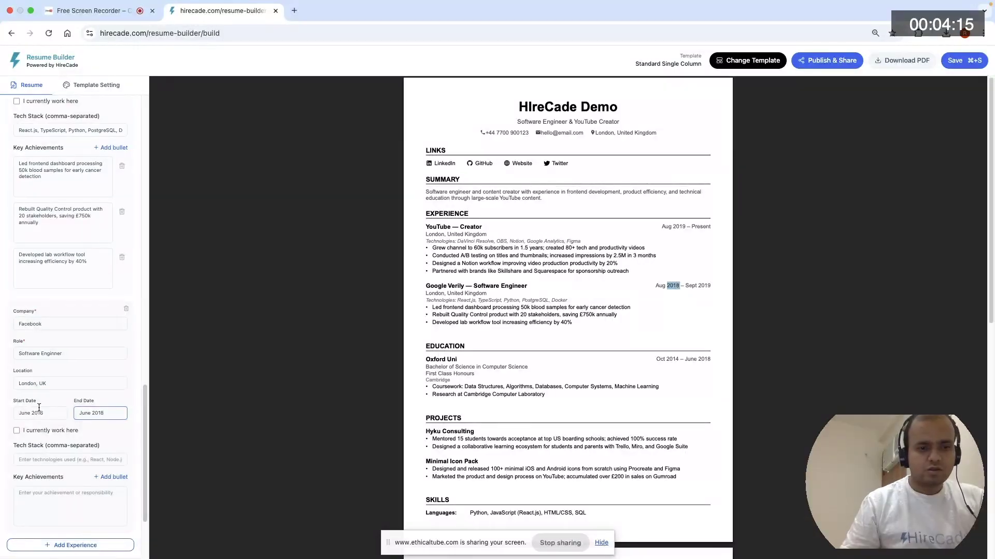
- Enter "* Did some work" as the first line of the Facebook job's key achievements
scroll(39, 408, "down", 3)
left_click(51, 379)
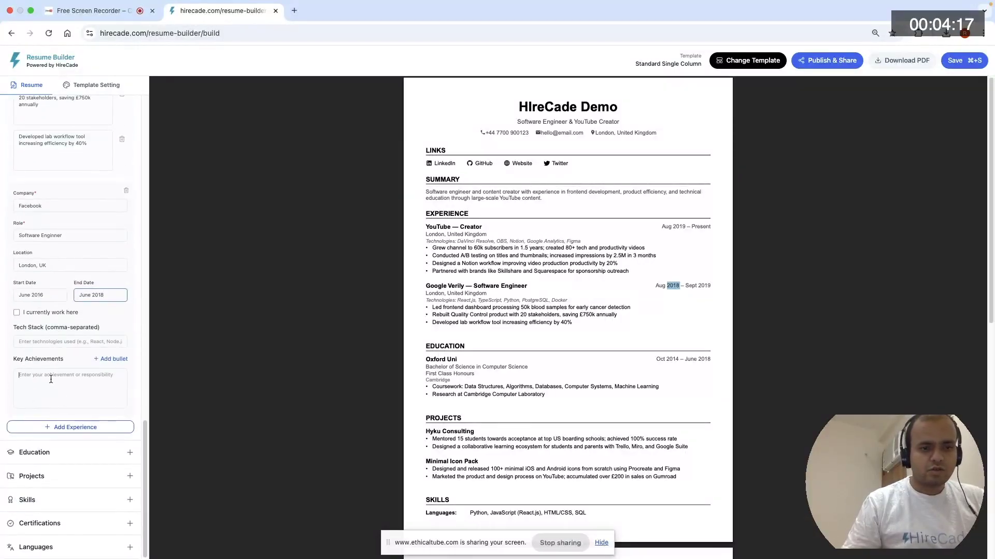
type("* Did om")
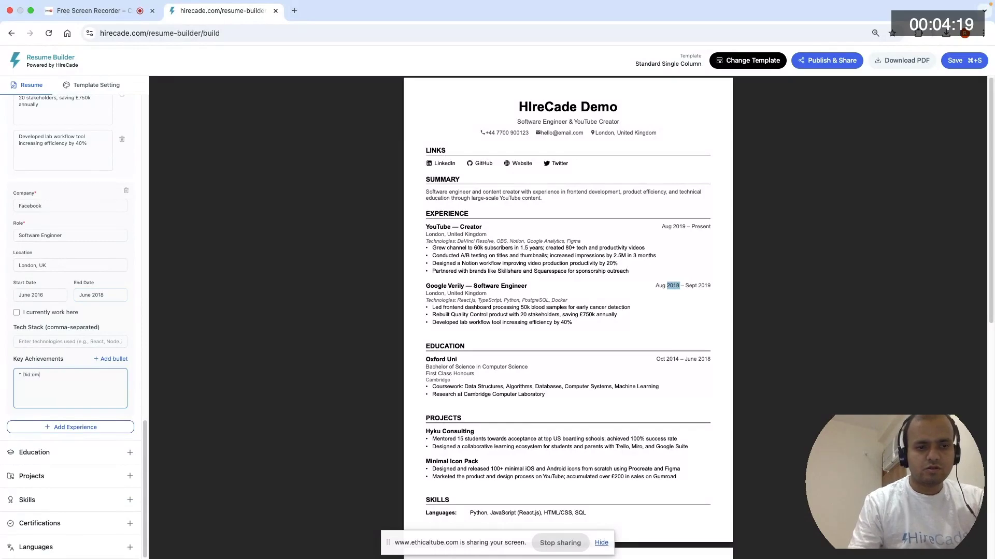
type("e")
key("BackSpace")
key("BackSpace")
type("so")
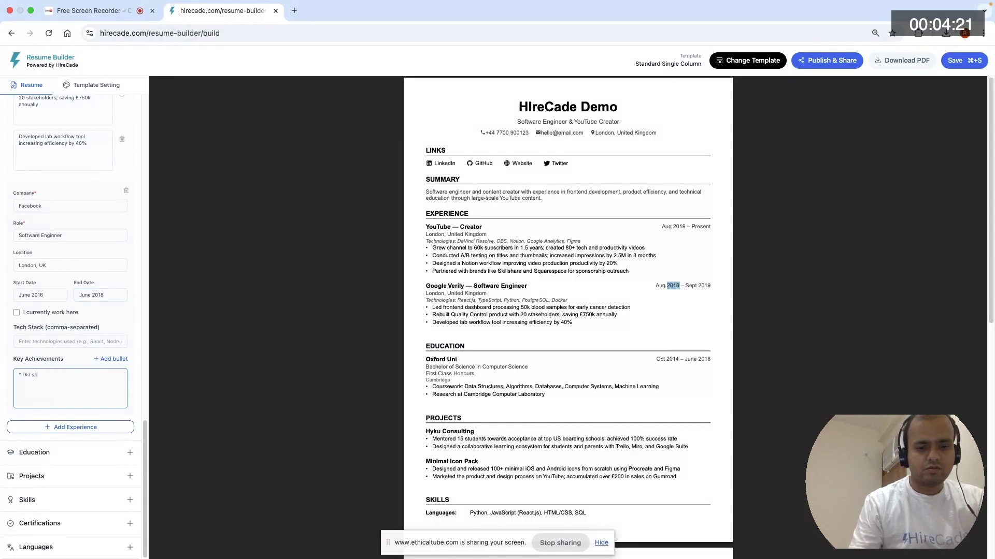
type("me work")
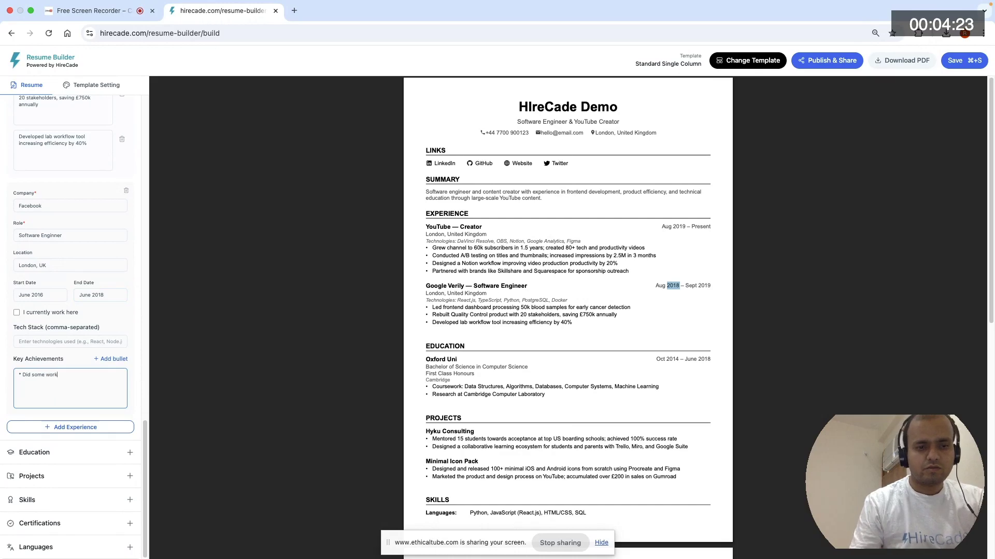
type(",")
key("BackSpace")
key("BackSpace")
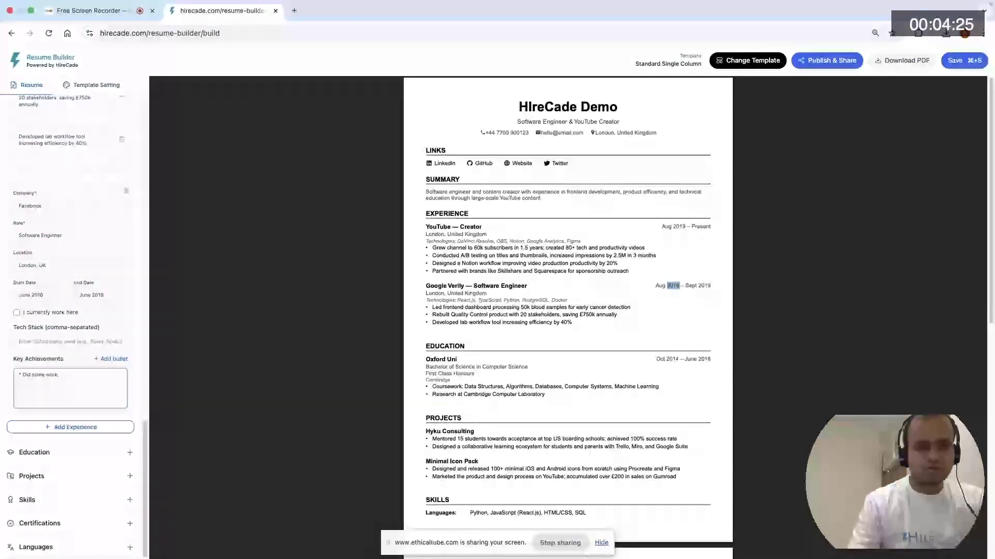
- Add a second key achievement line to the Facebook job reading "* Tested snack at Meta Office"
key("Return")
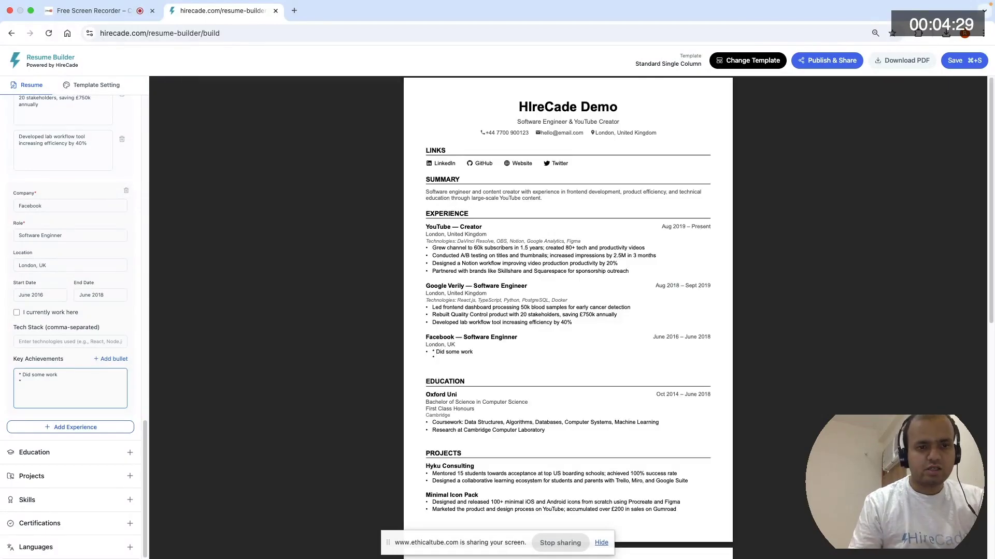
type("t")
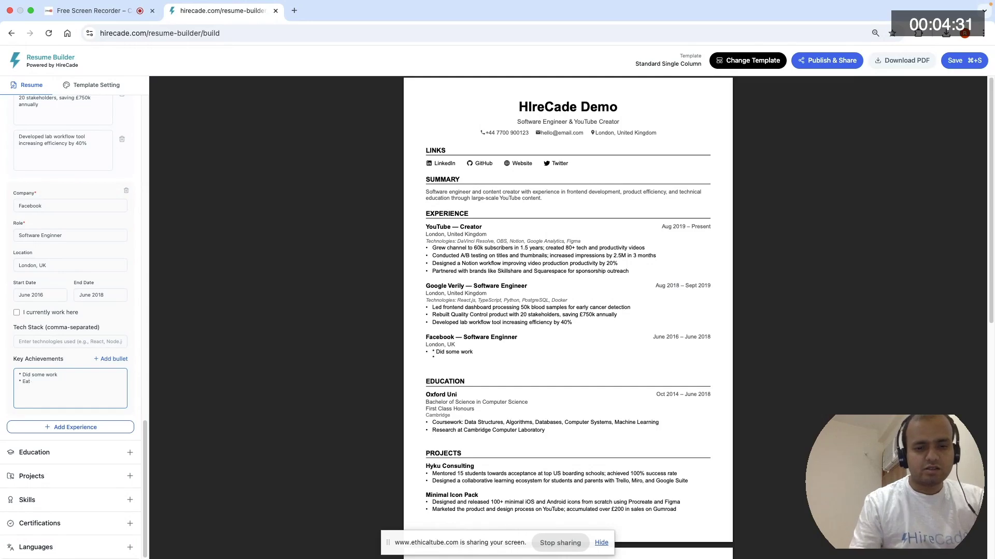
type(" Sn")
key("BackSpace")
key("BackSpace")
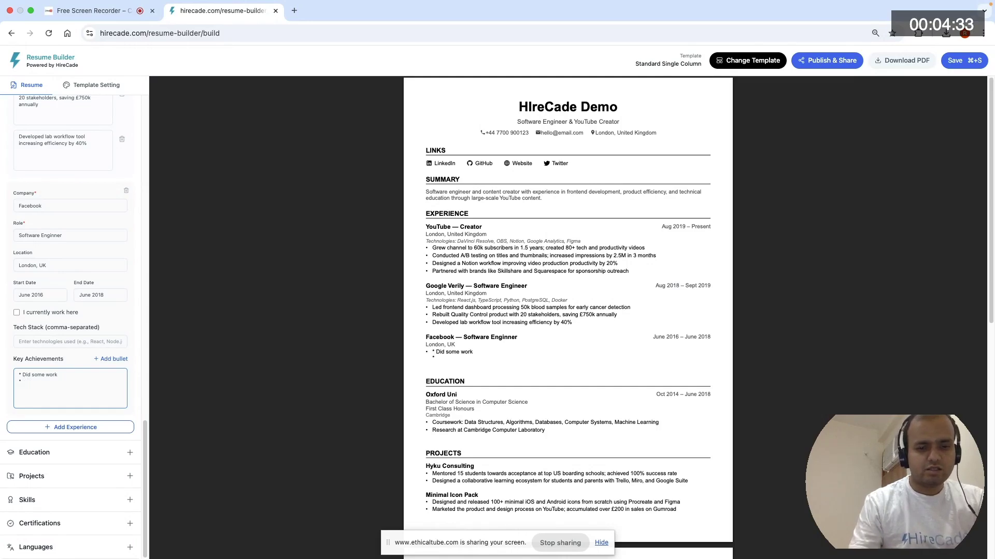
type("Tested s")
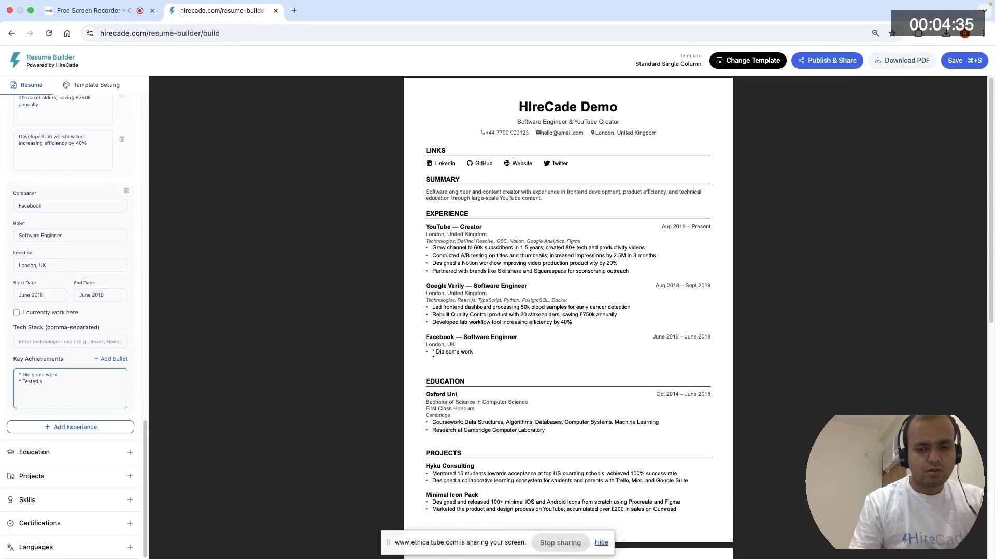
type("nack at Meta")
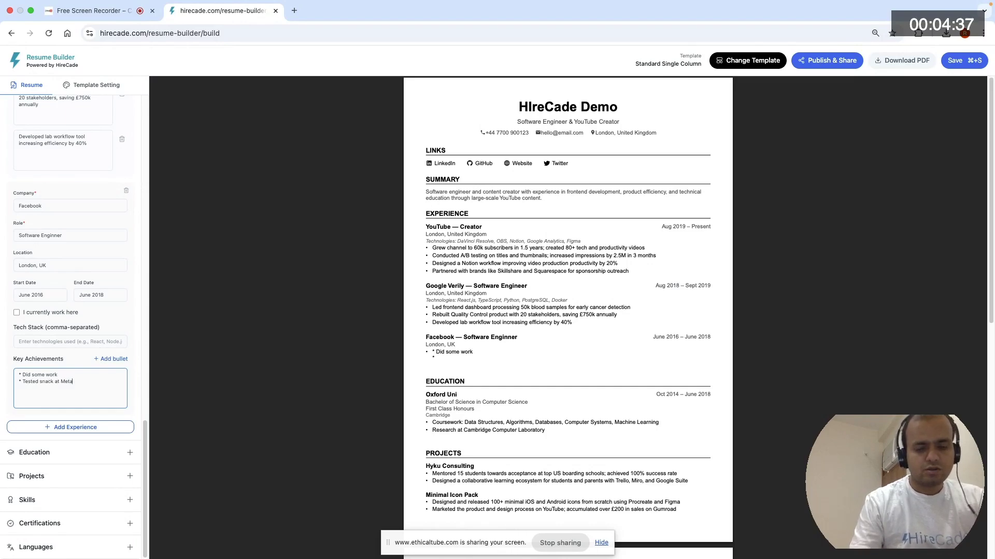
type(" Office")
key("Return")
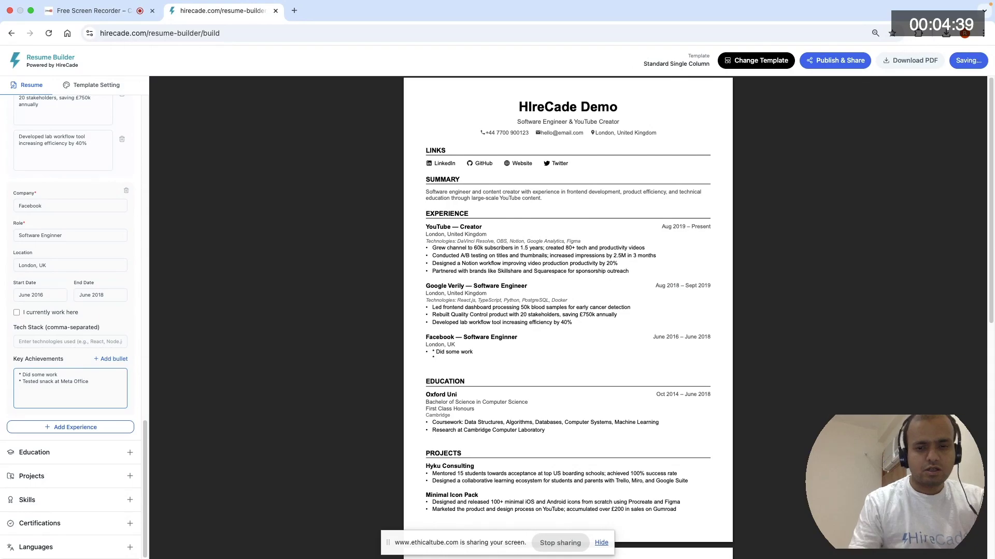
- Add a third key achievement line to the Facebook job reading "* Exhausted BFF programs"
type("* ")
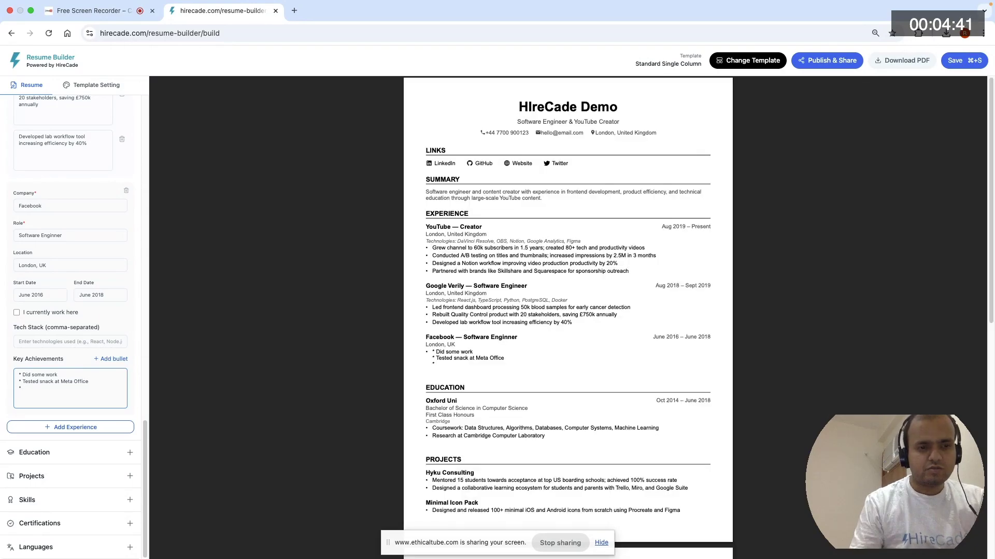
type("Exha")
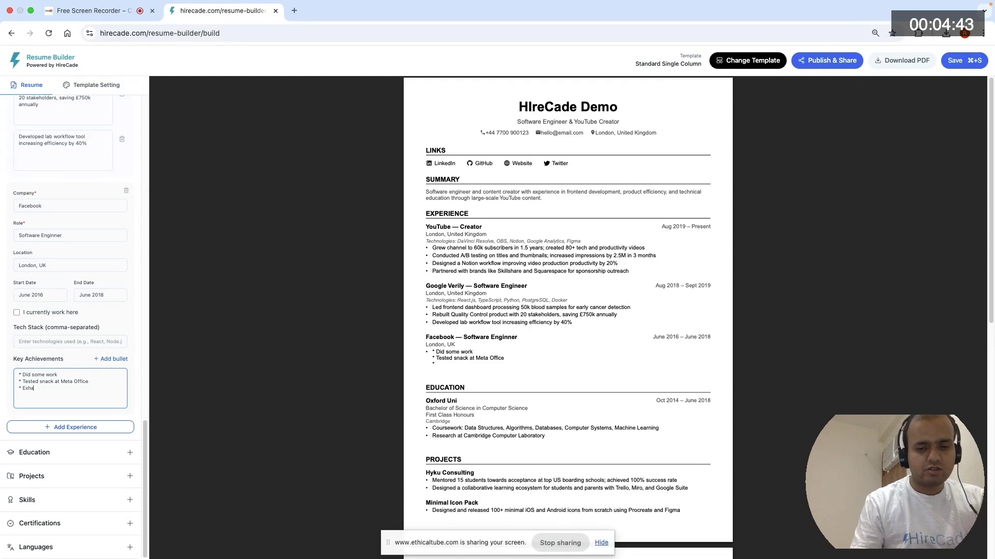
type("usted")
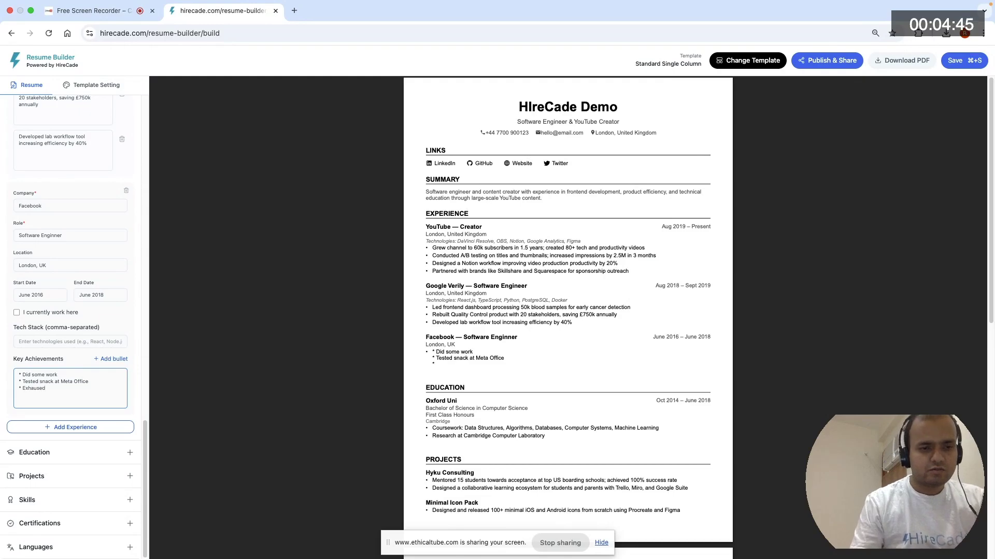
type(" BFF ")
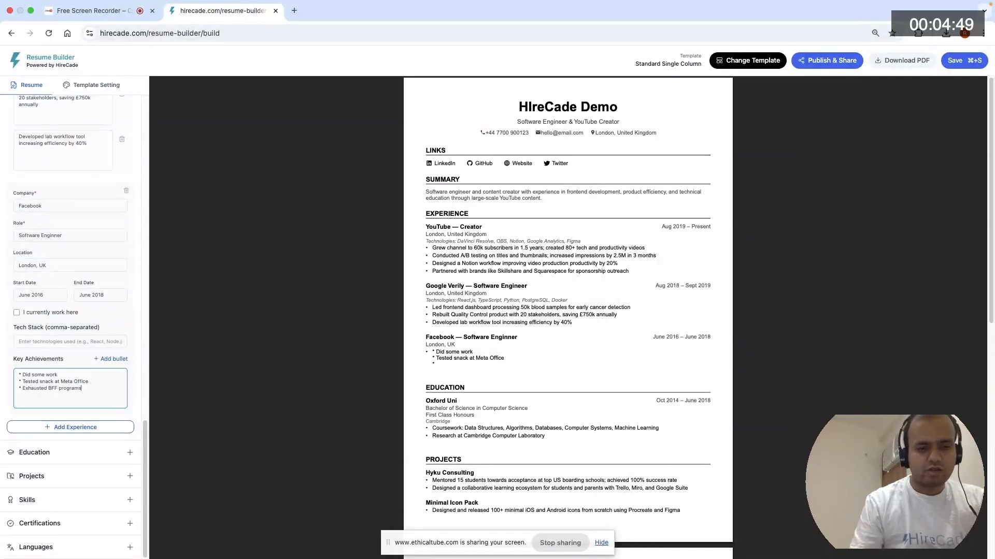
type("programs")
- Replace the word Exhausted with Exploited in the third key achievement line of the Facebook job
double_click(31, 389)
type("Exploi")
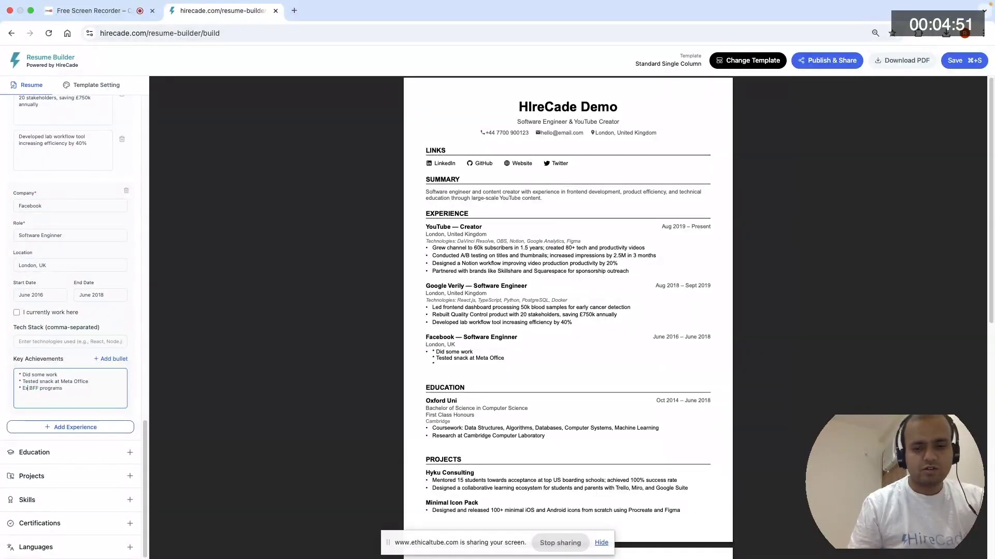
type("ted")
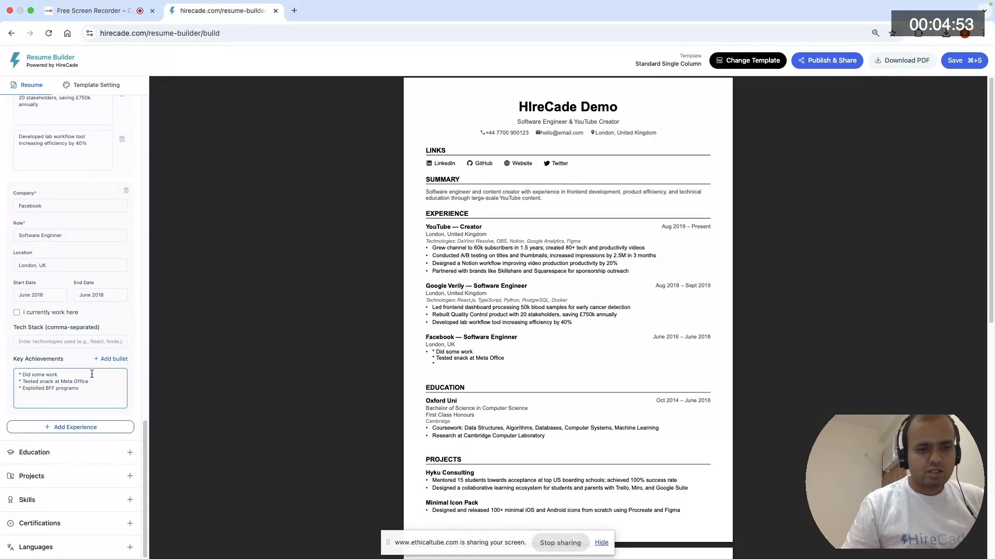
left_click(139, 396)
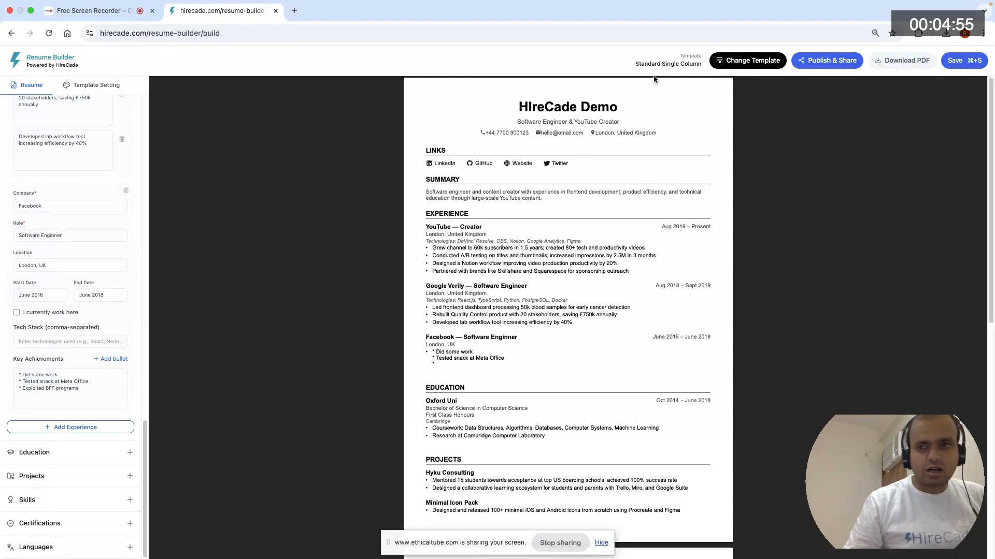
- Save the resume and check the Facebook job entry in the preview
left_click(955, 61)
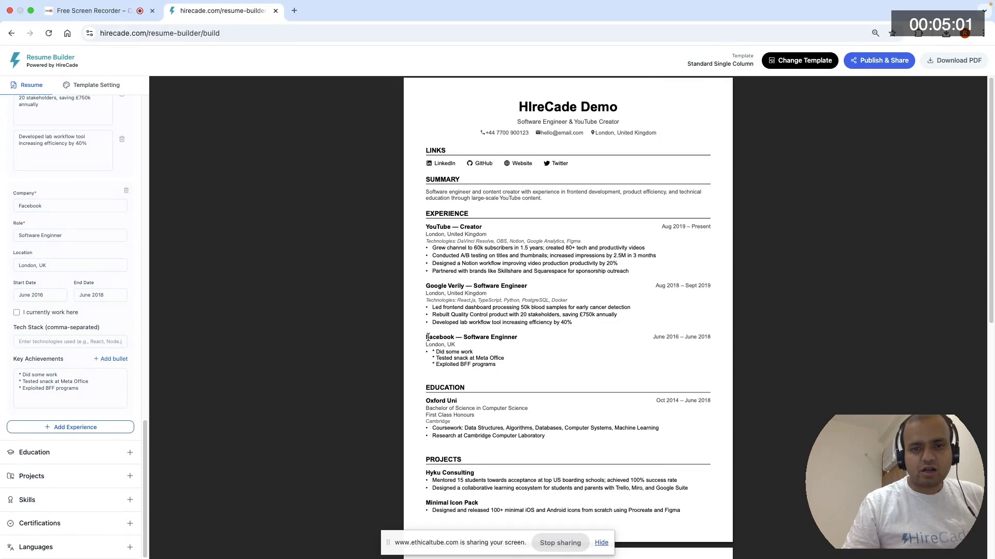
left_click_drag(428, 337, 510, 366)
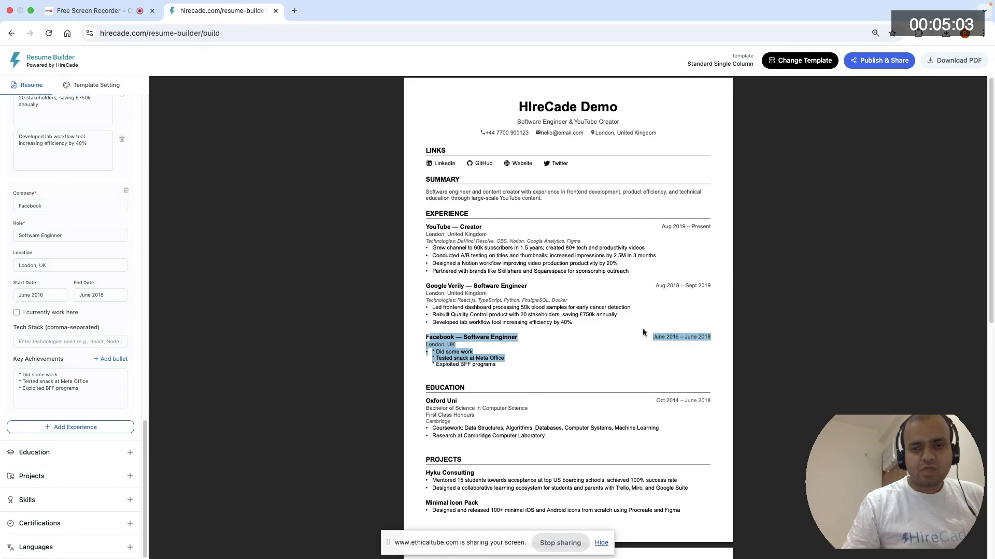
left_click(497, 359)
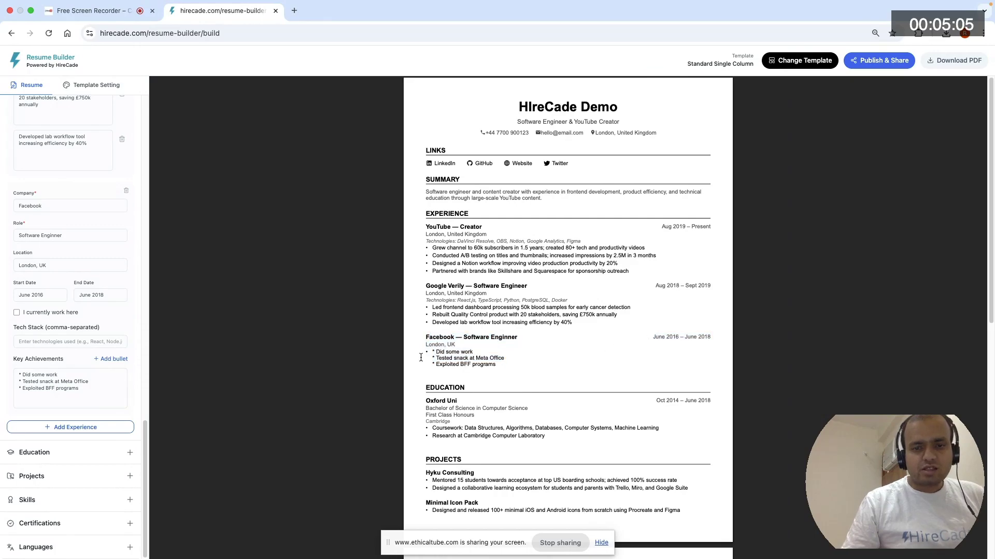
- Open the Education section and replace the institution with "Harvard Uni"
left_click(92, 453)
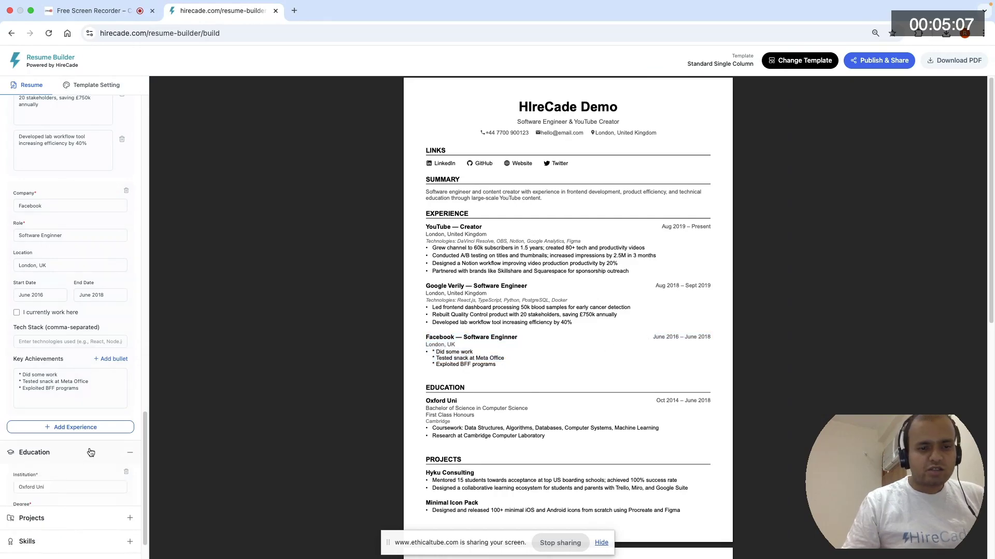
scroll(93, 393, "down", 5)
scroll(93, 392, "down", 3)
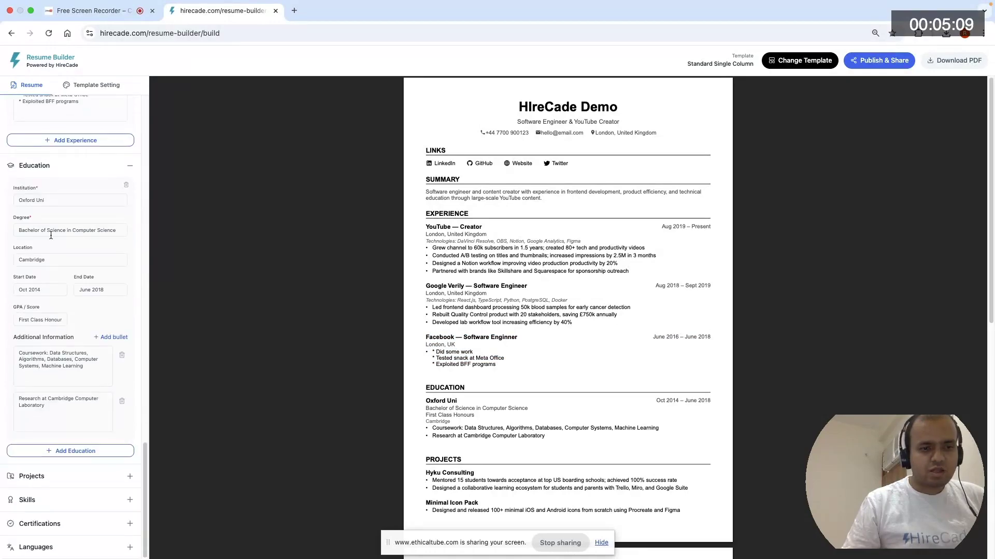
triple_click(55, 199)
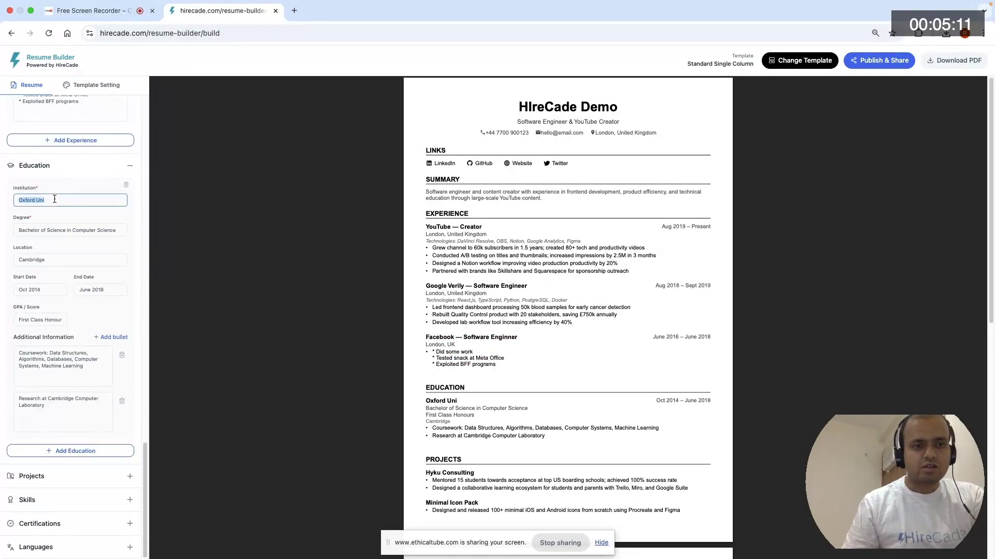
key("BackSpace")
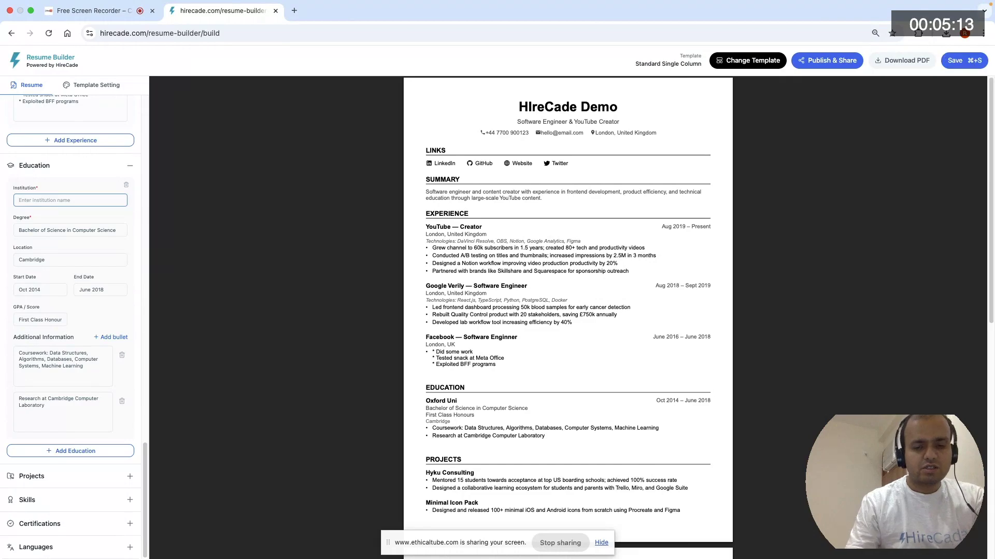
type("Harvard")
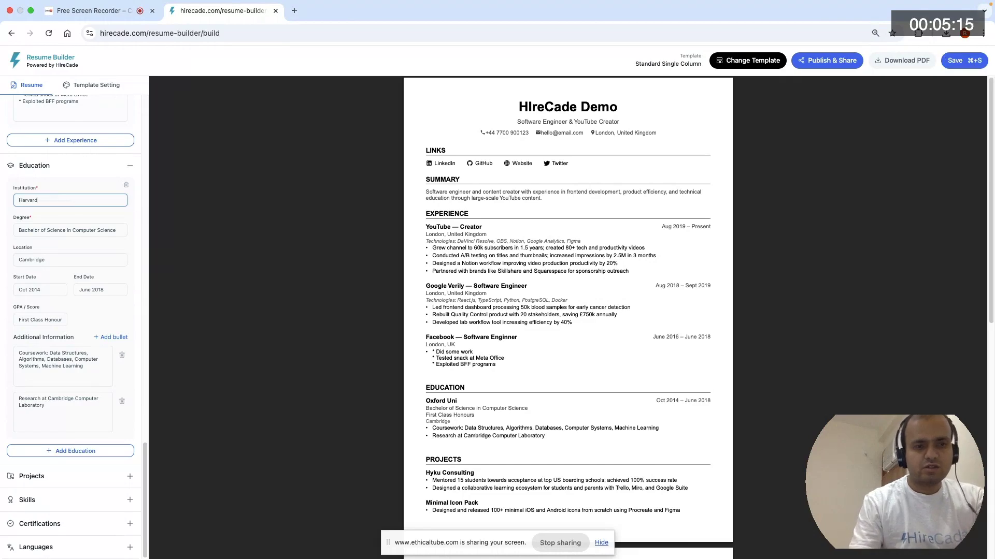
type(" Uni")
key("Tab")
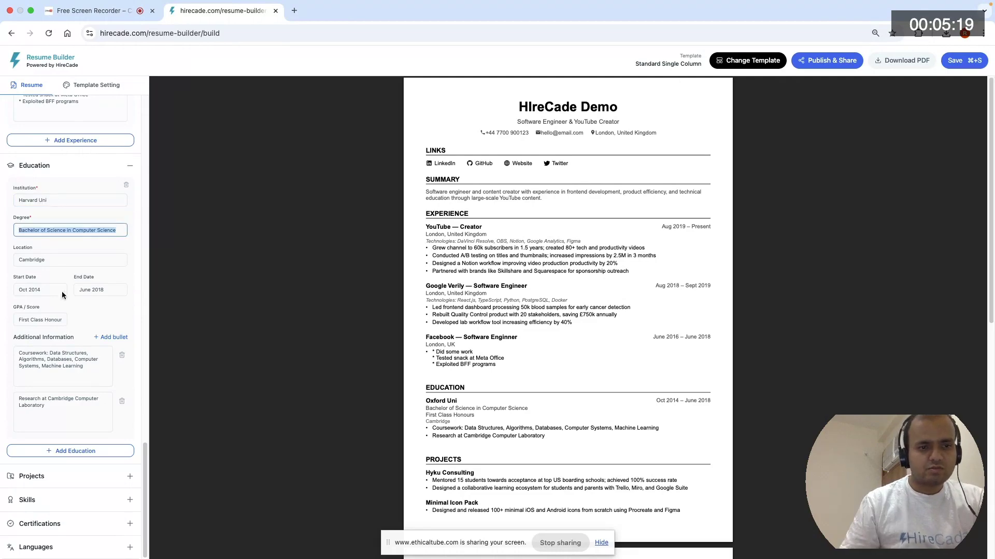
- Set the education entry's start date to Oct 2012 and its end date to June 2016
double_click(32, 290)
type("2012")
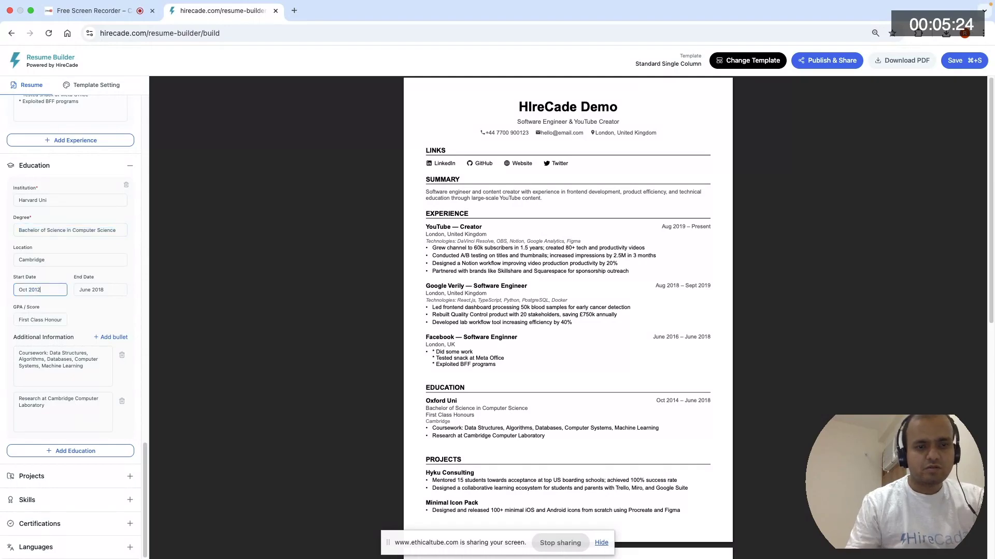
key("Tab")
type("June 2016")
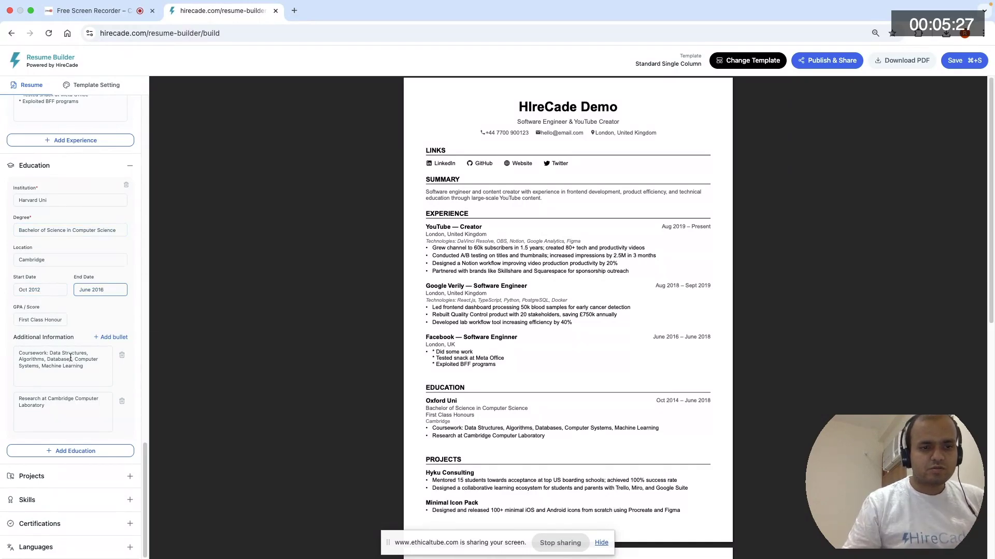
- Clear the text of the second additional information bullet in the education entry
left_click(71, 359)
left_click(59, 405)
key("super+a")
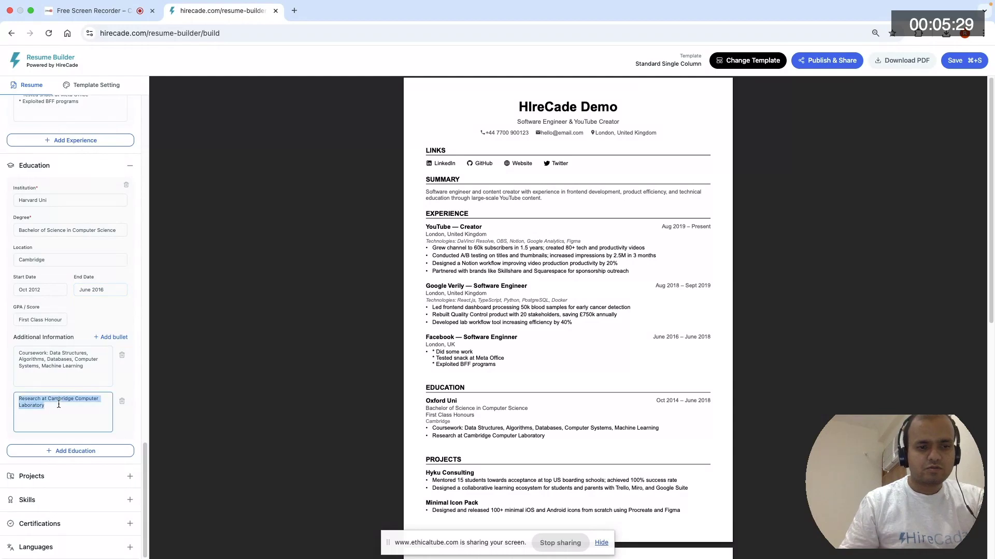
key("BackSpace")
type("R")
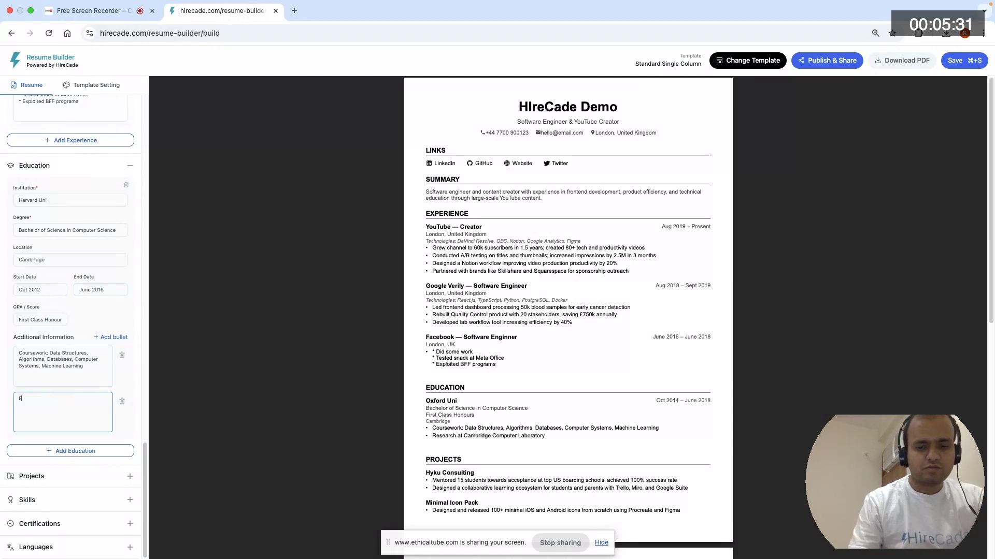
type("ailed")
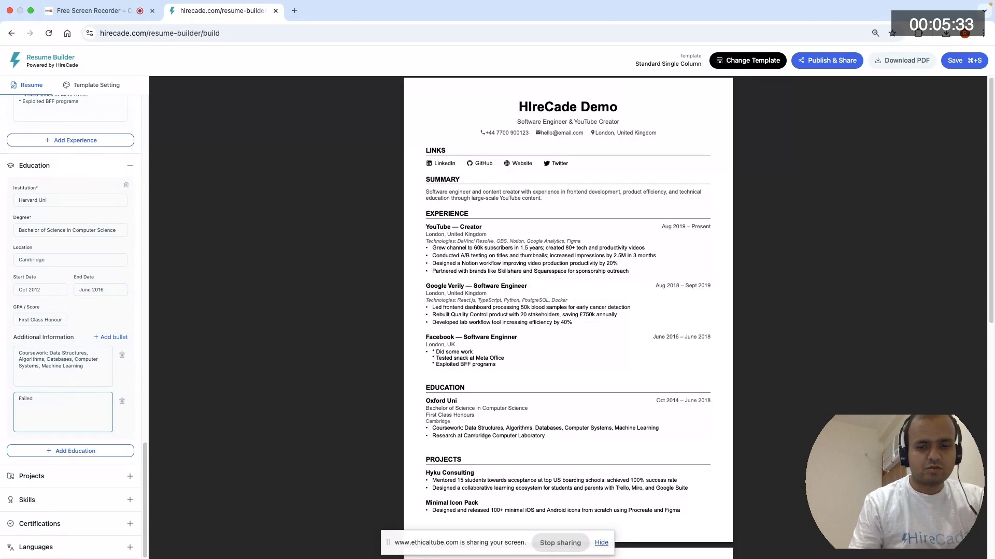
type(" Ma")
key("super+BackSpace")
- Enter "Did ok" as the education entry's second additional information bullet and save the resume
type("Did ok")
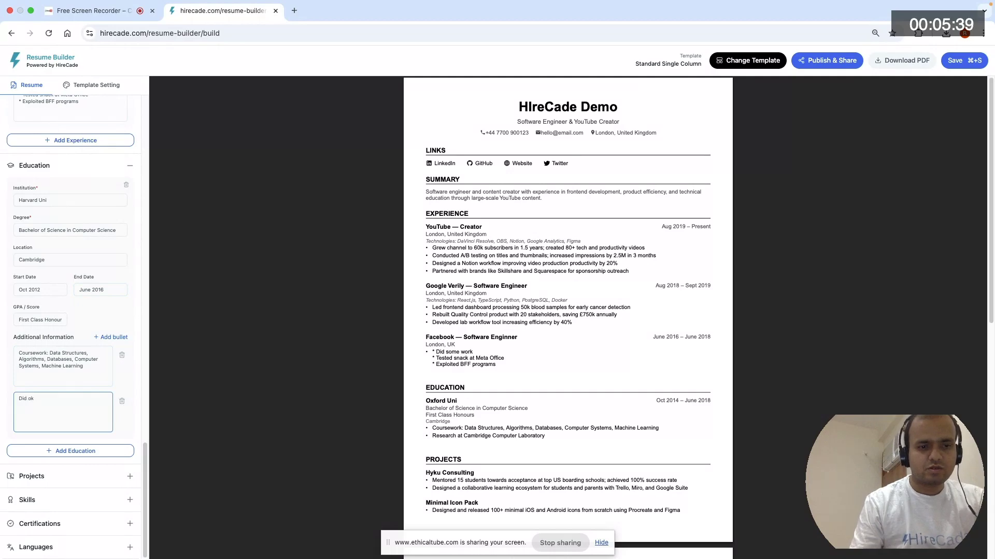
left_click(125, 316)
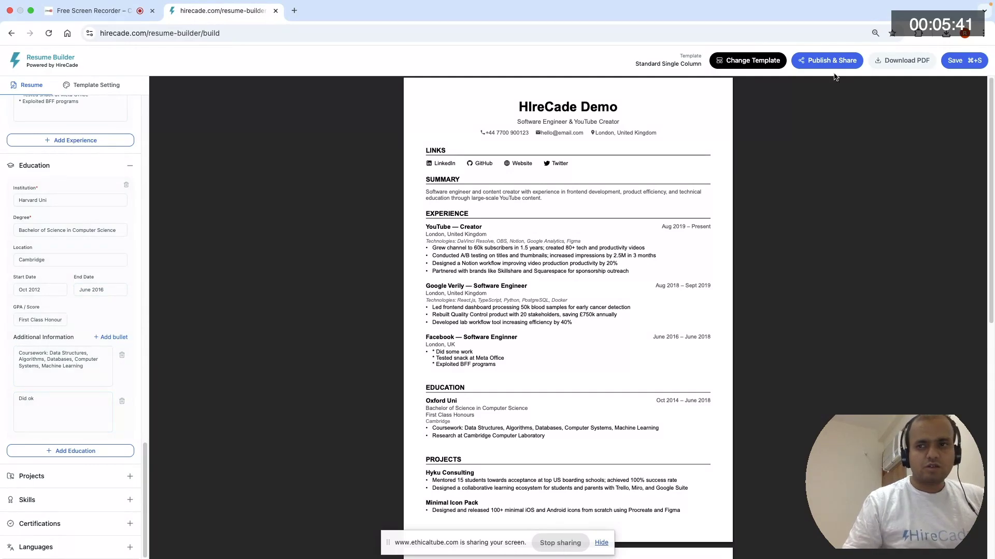
left_click(960, 62)
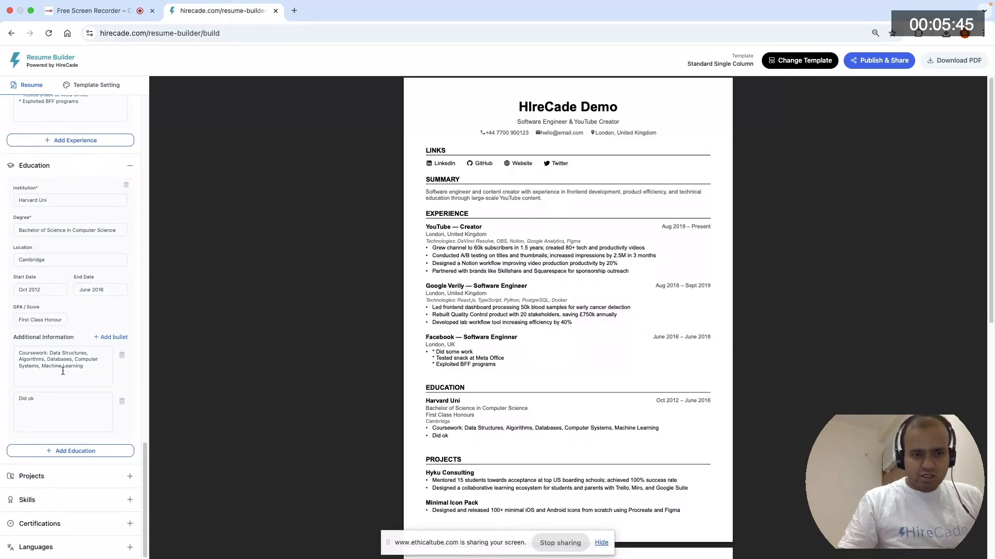
- Expand the Projects and Skills sections and review their project highlights and skill categories
left_click(104, 482)
scroll(88, 394, "down", 6)
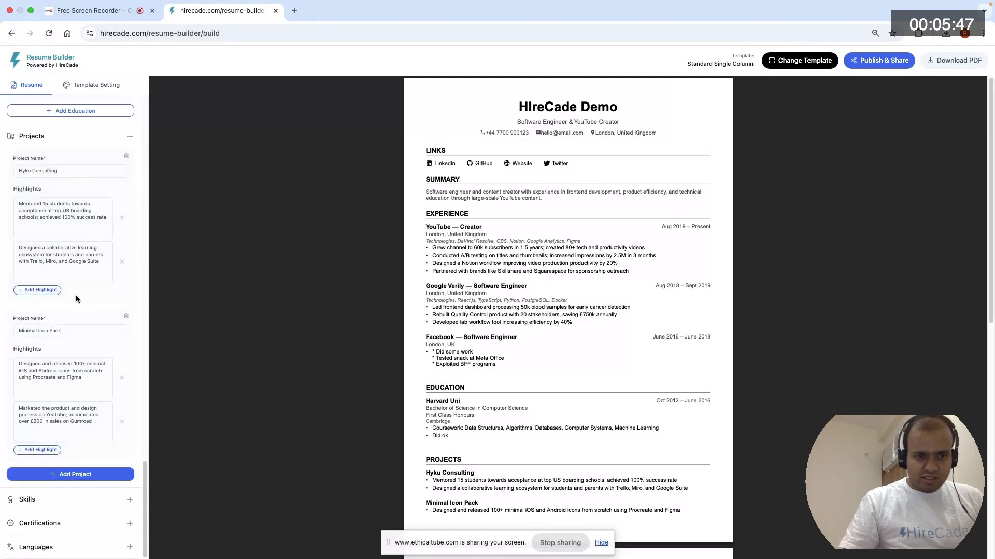
left_click(78, 502)
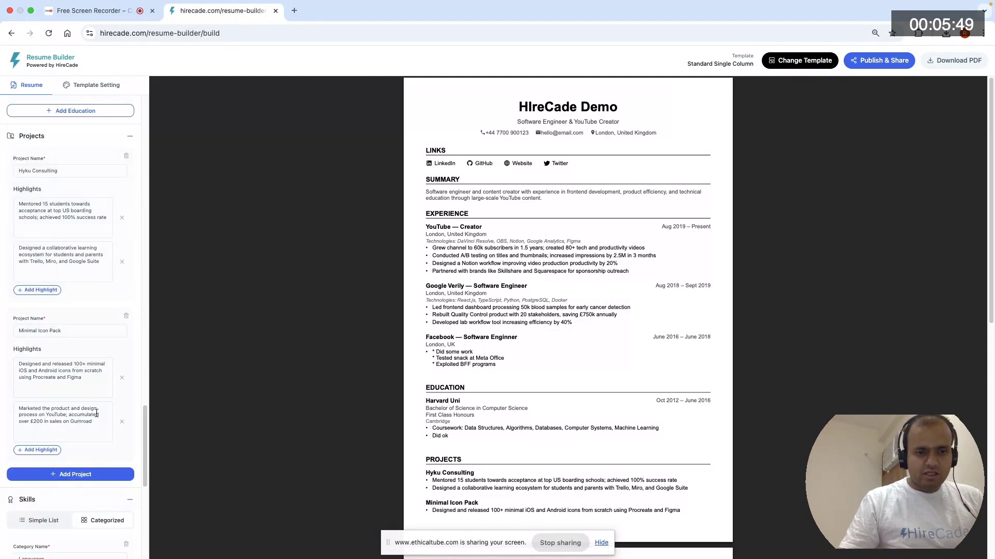
scroll(96, 413, "down", 7)
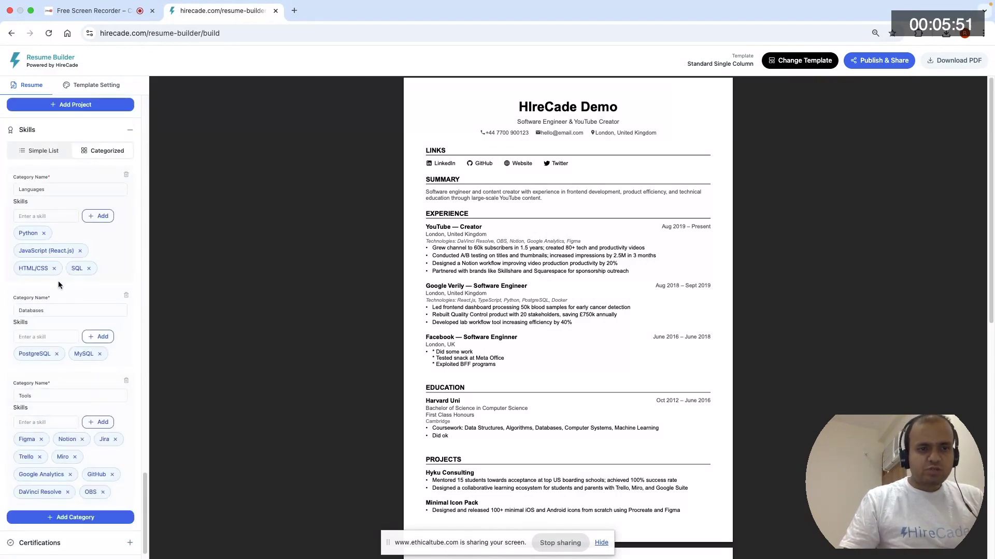
scroll(64, 305, "down", 1)
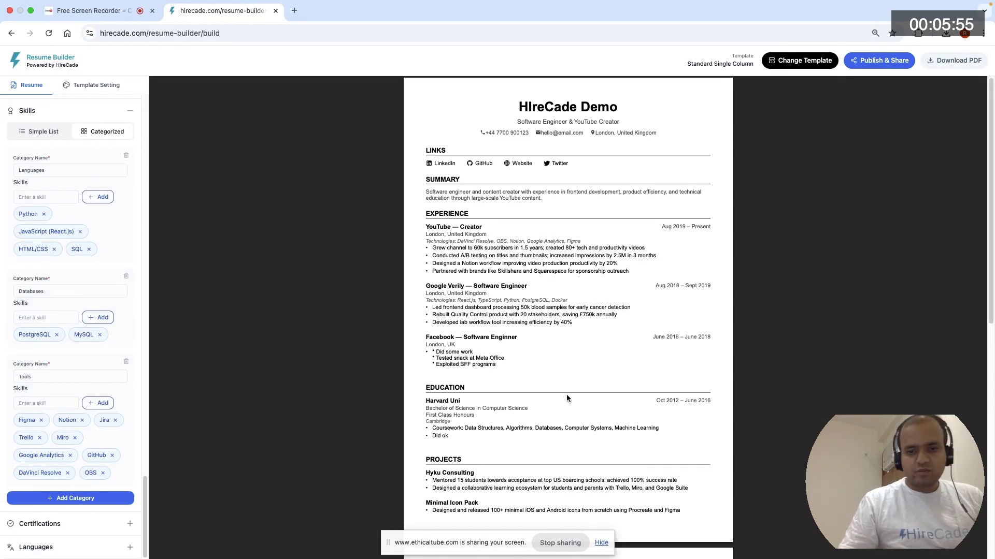
scroll(637, 247, "down", 10)
scroll(588, 264, "up", 10)
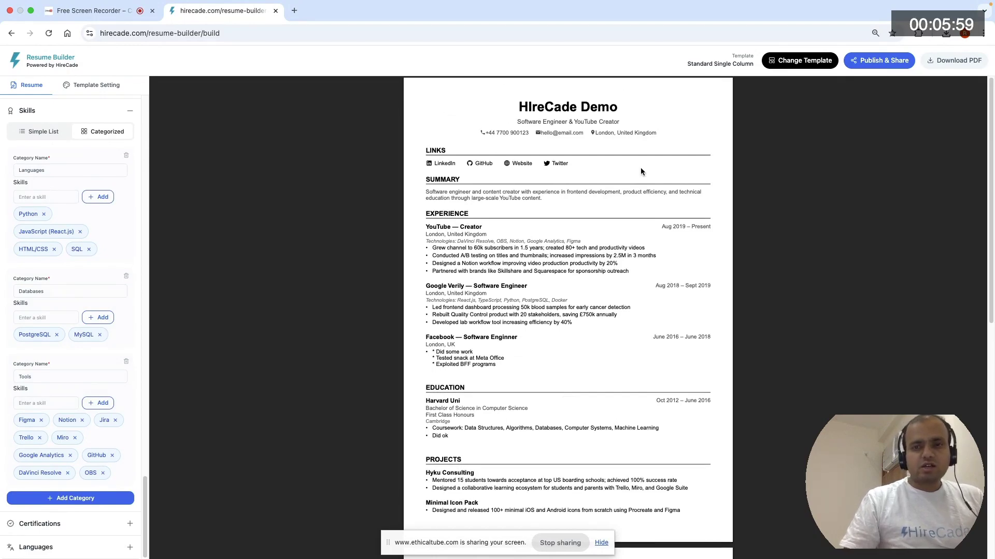
- Start publishing the resume and change the username in its public address to "demouserharvard"
left_click(876, 62)
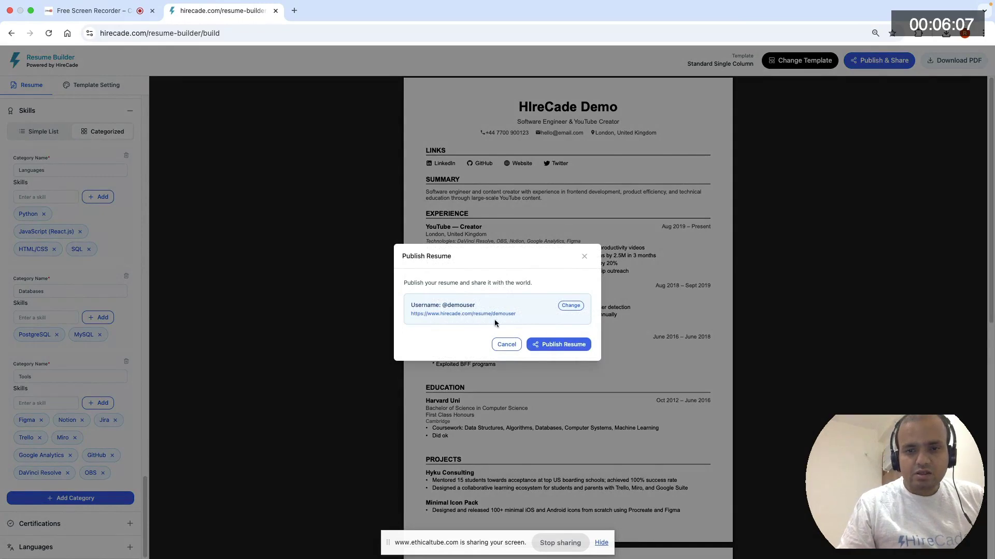
left_click(570, 306)
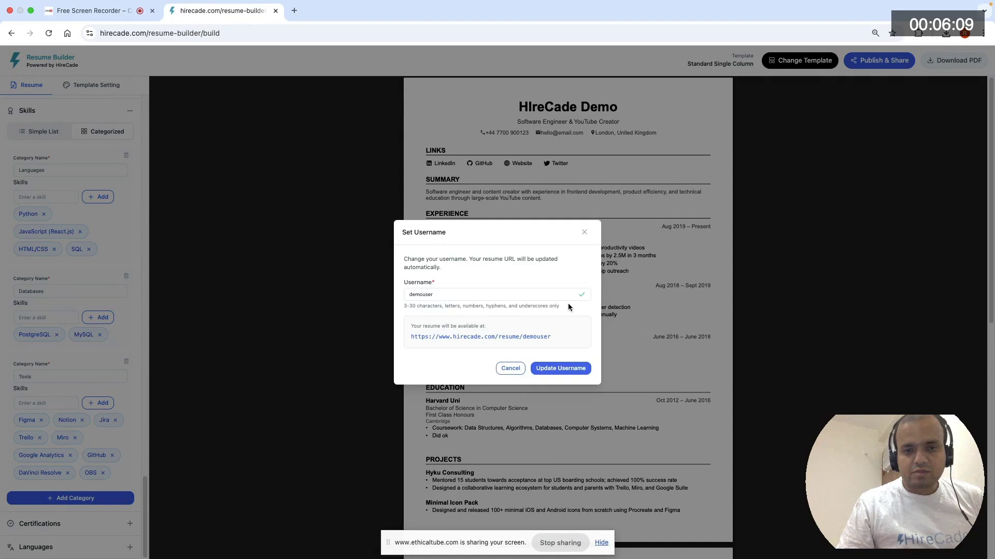
left_click(450, 295)
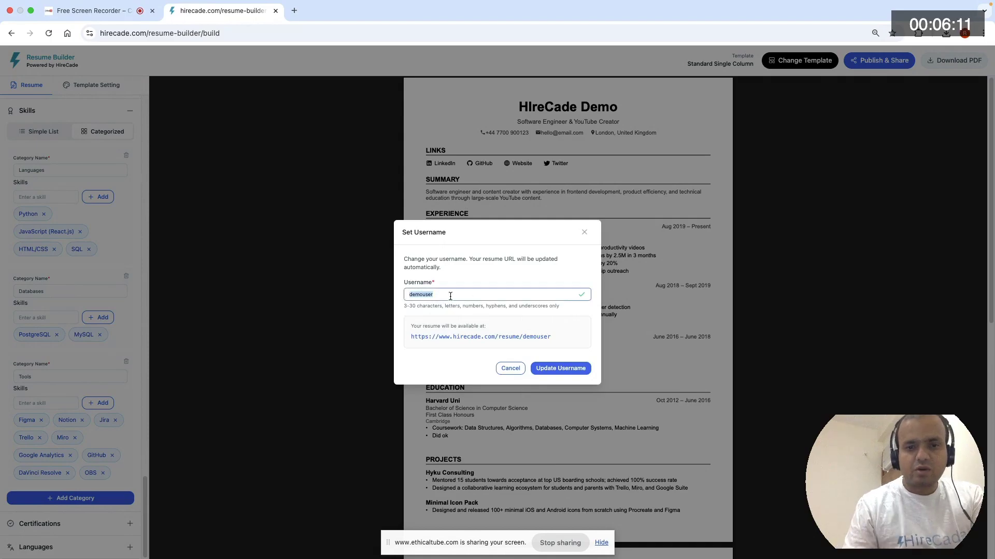
type("harvar")
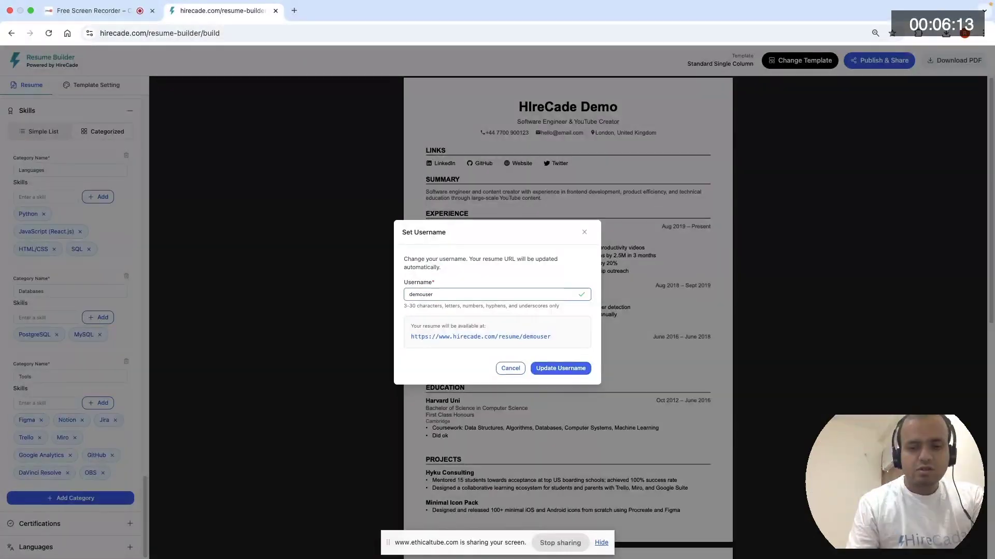
type("d")
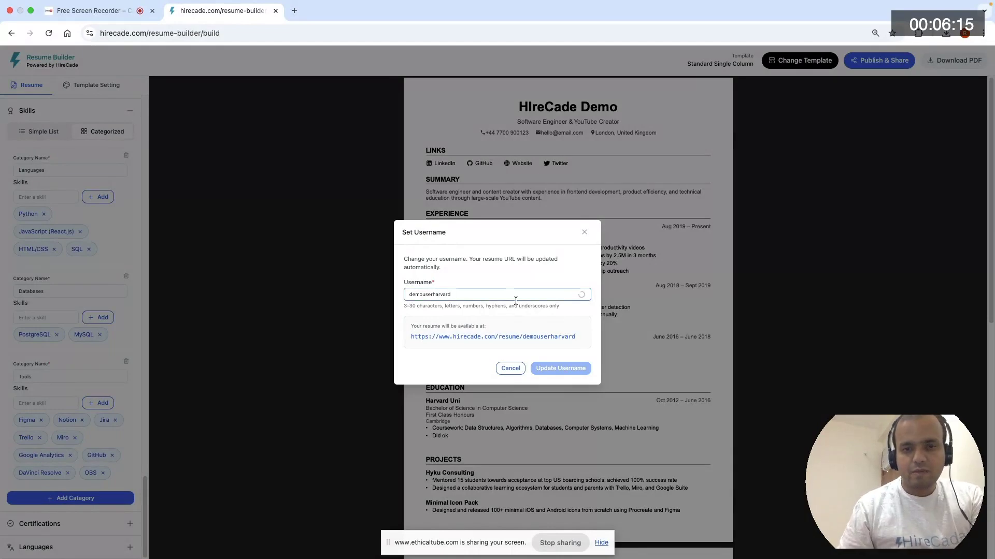
left_click(558, 370)
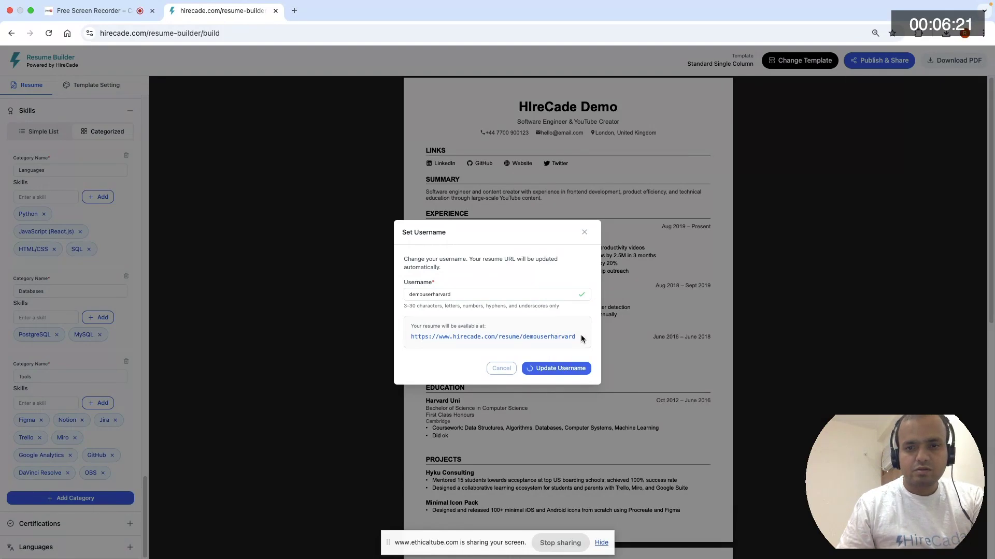
key("BackSpace")
key("BackSpace")
key("BackSpace")
key("BackSpace")
key("BackSpace")
key("BackSpace")
key("BackSpace")
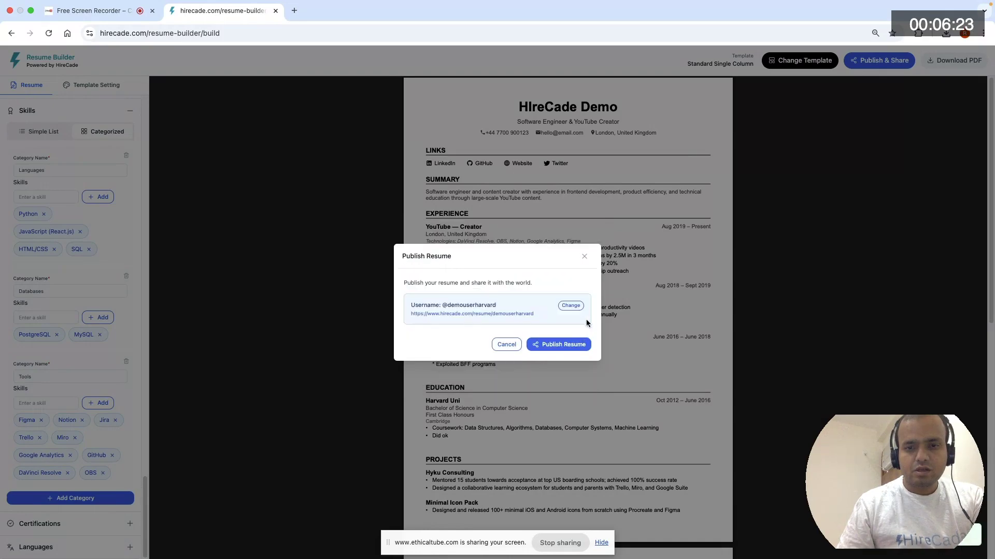
- Copy the resume's public link and publish the resume
triple_click(540, 317)
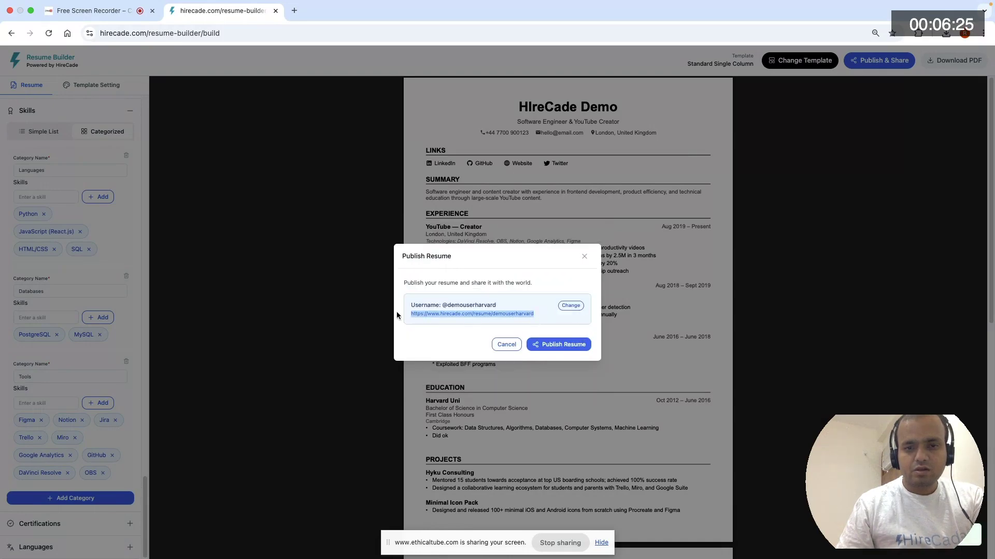
left_click(576, 347)
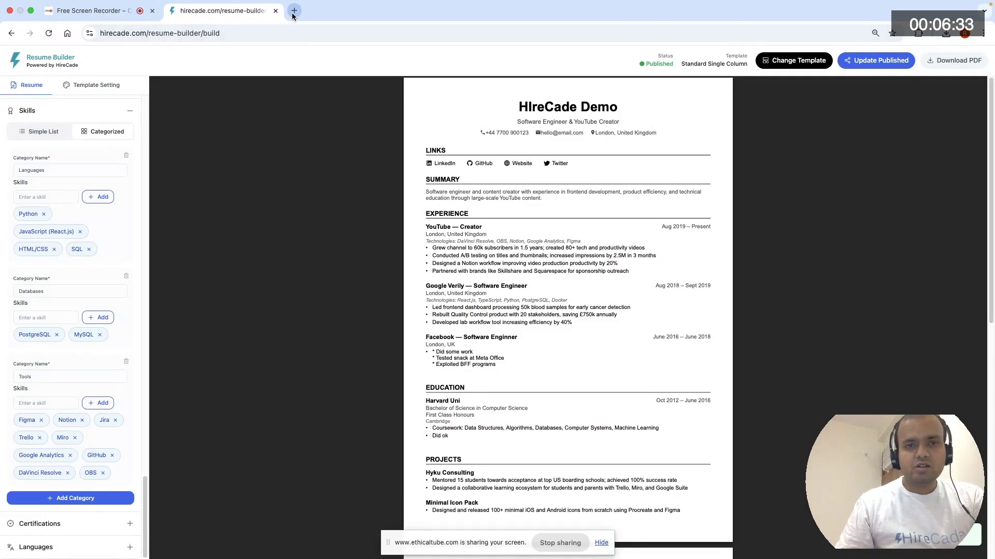
- Open the published resume's link in a new incognito window and look through the whole page
key("super+shift+n")
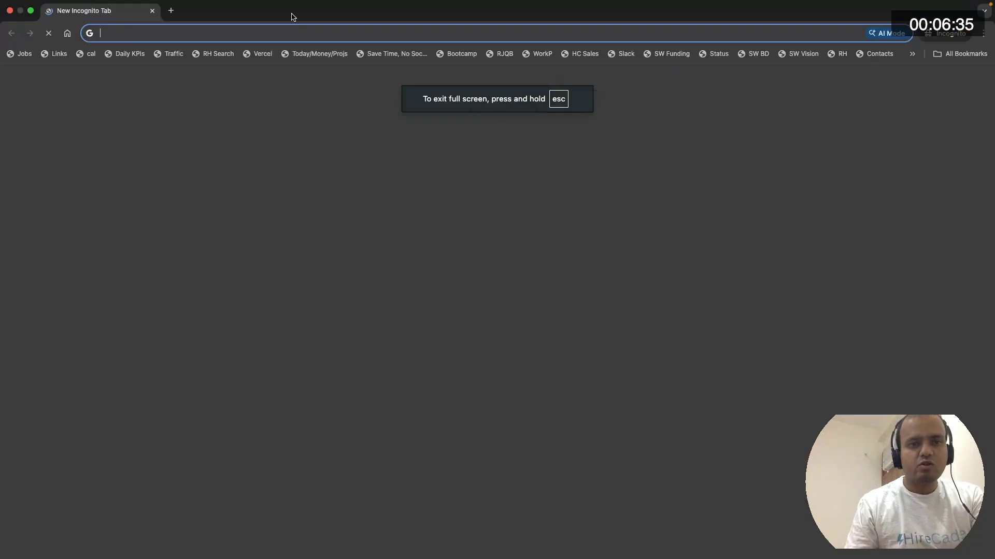
type("hirecade.com/resume/demouserharvard")
key("Return")
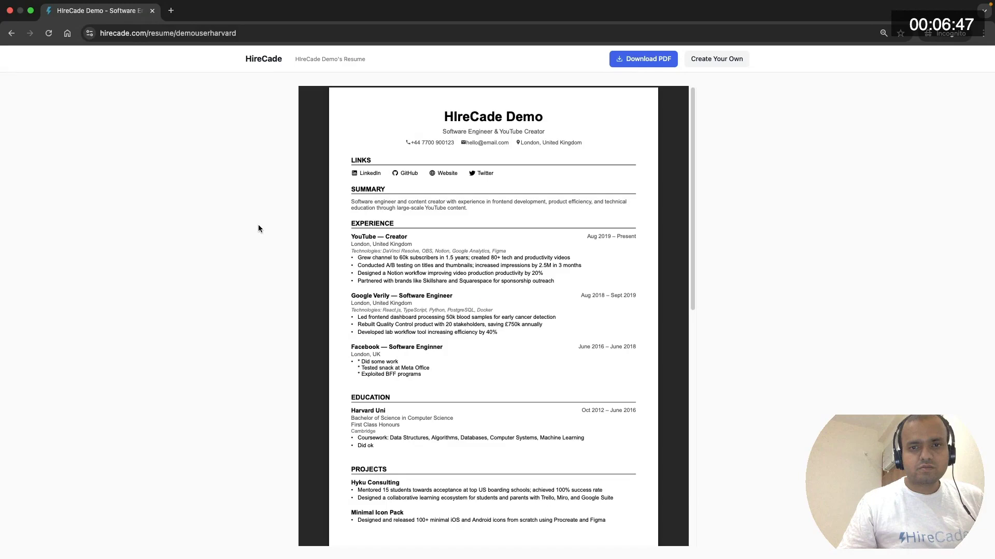
scroll(481, 210, "down", 5)
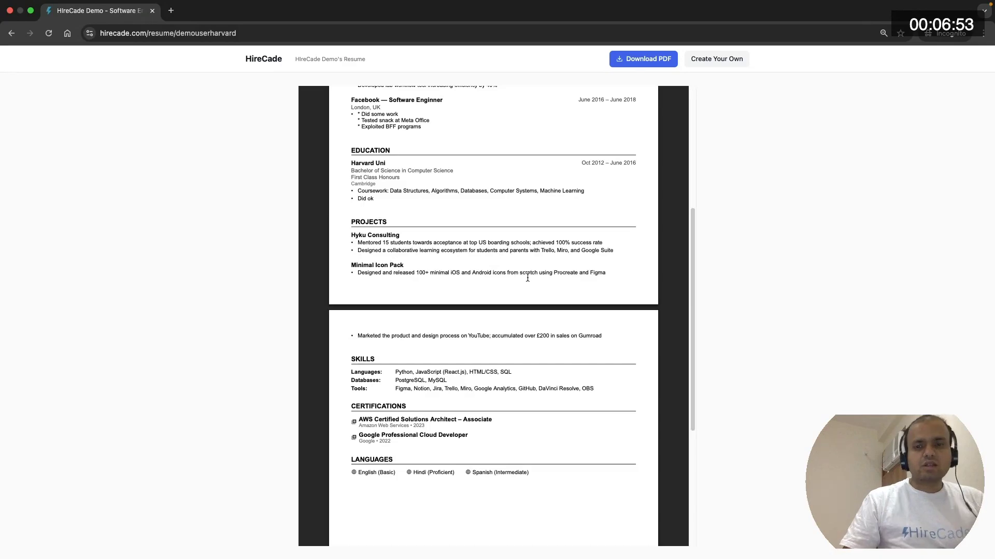
scroll(528, 278, "up", 5)
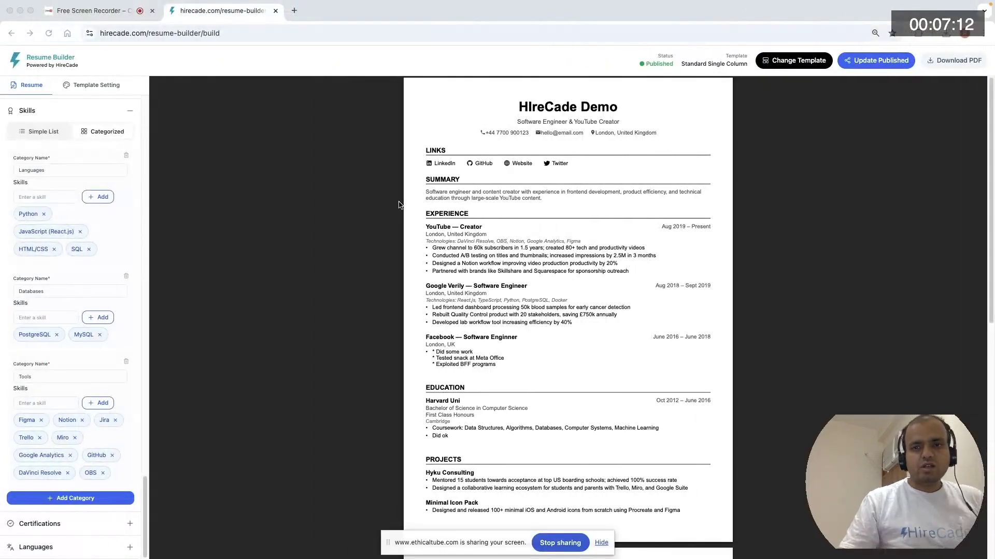
- Return to the resume builder and download the resume as a PDF
scroll(96, 293, "up", 10)
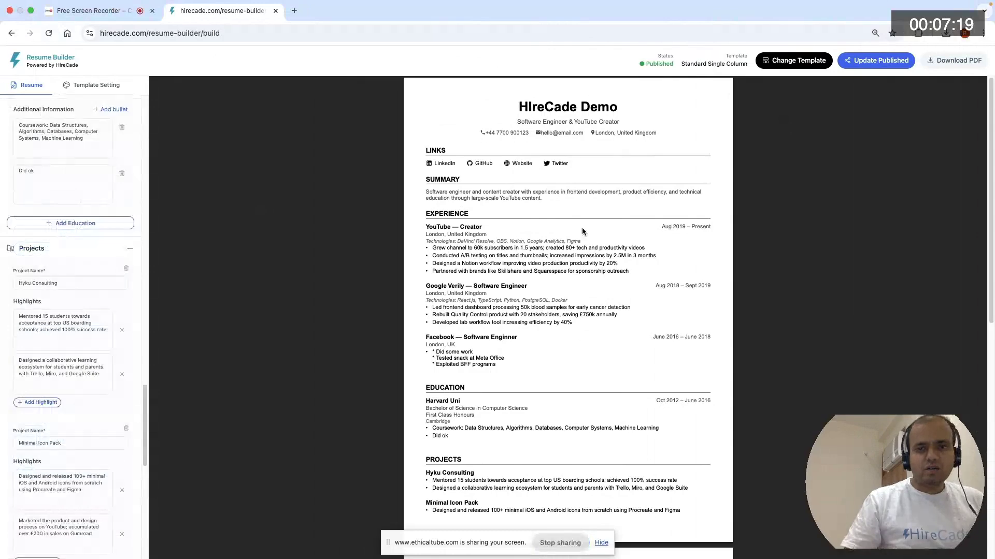
scroll(586, 223, "down", 8)
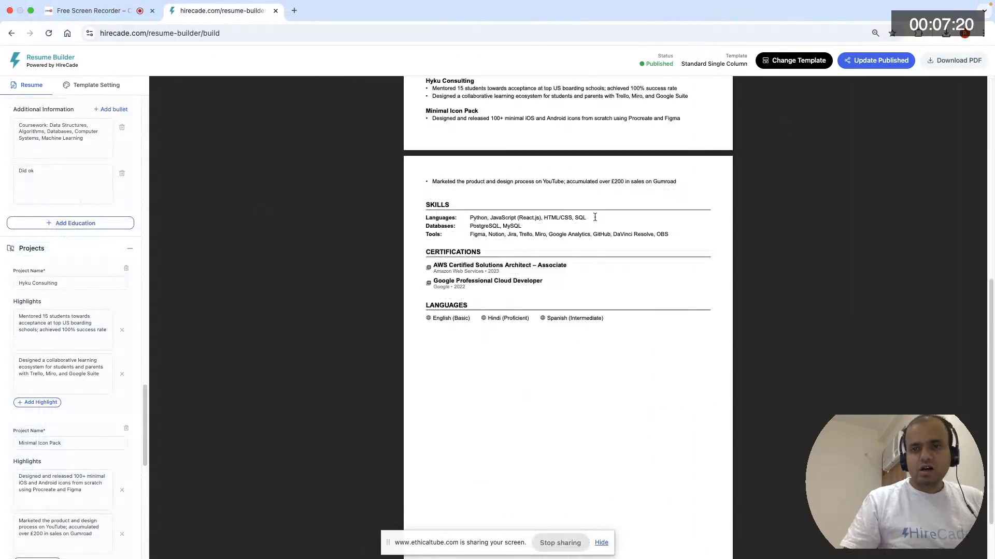
left_click(957, 61)
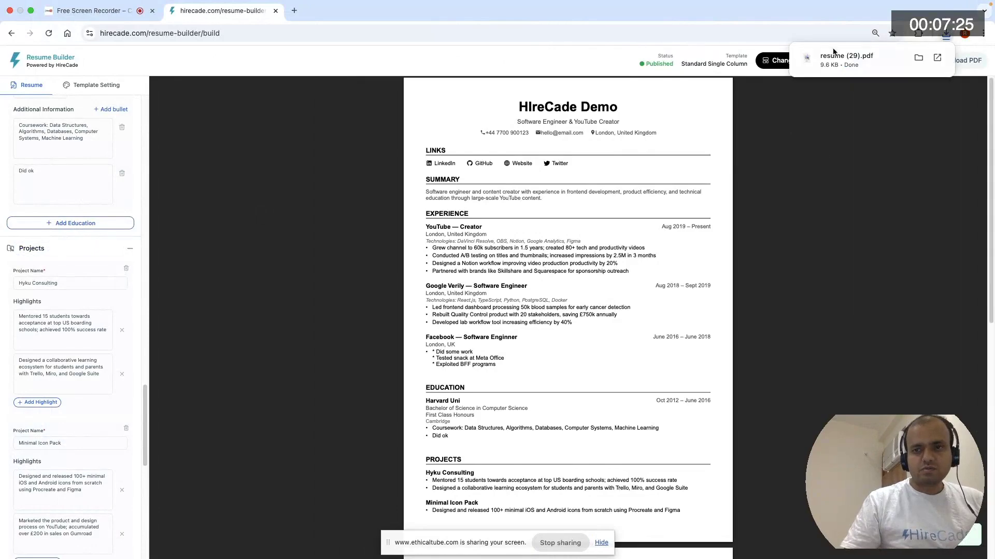
- Open the downloaded resume PDF and look through its pages
left_click(840, 60)
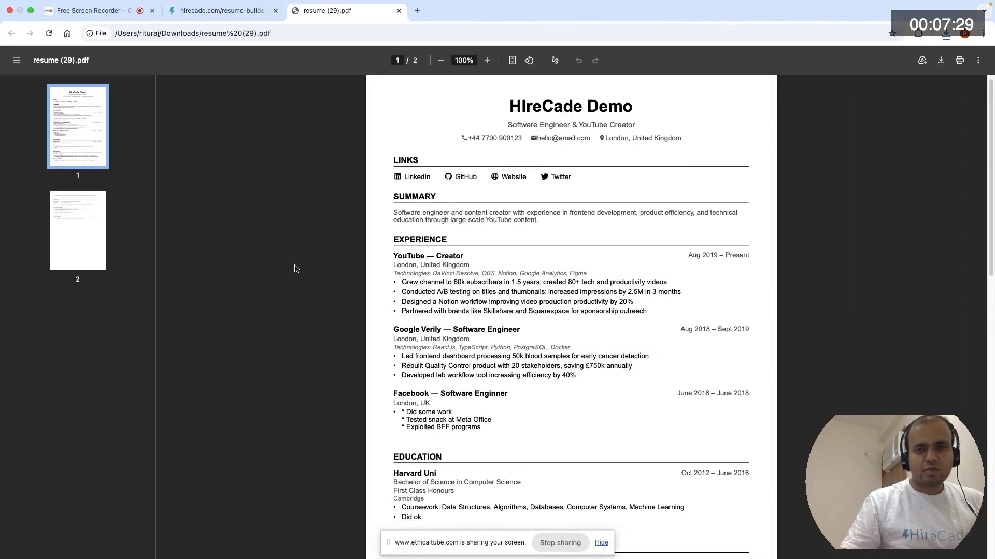
scroll(296, 268, "down", 6)
scroll(296, 269, "down", 5)
scroll(296, 269, "up", 15)
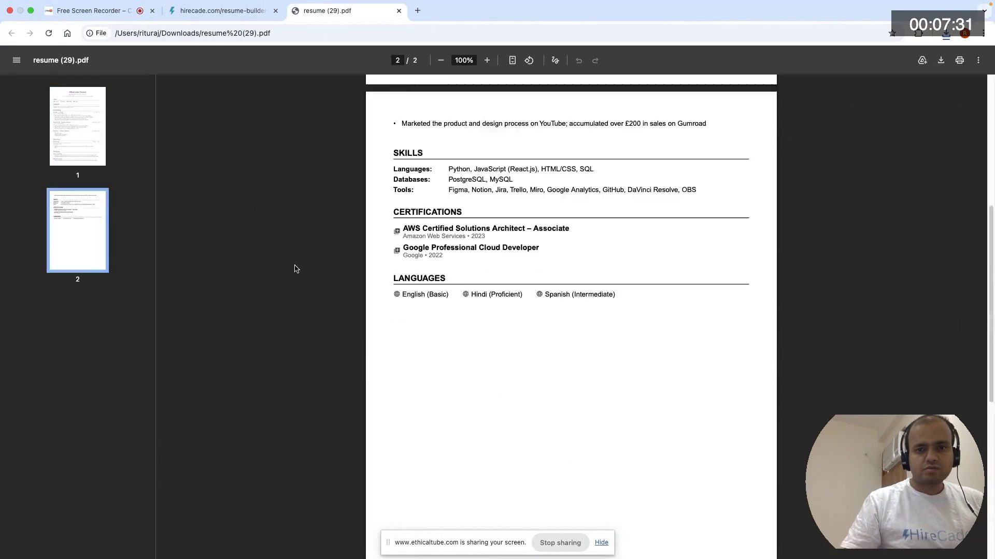